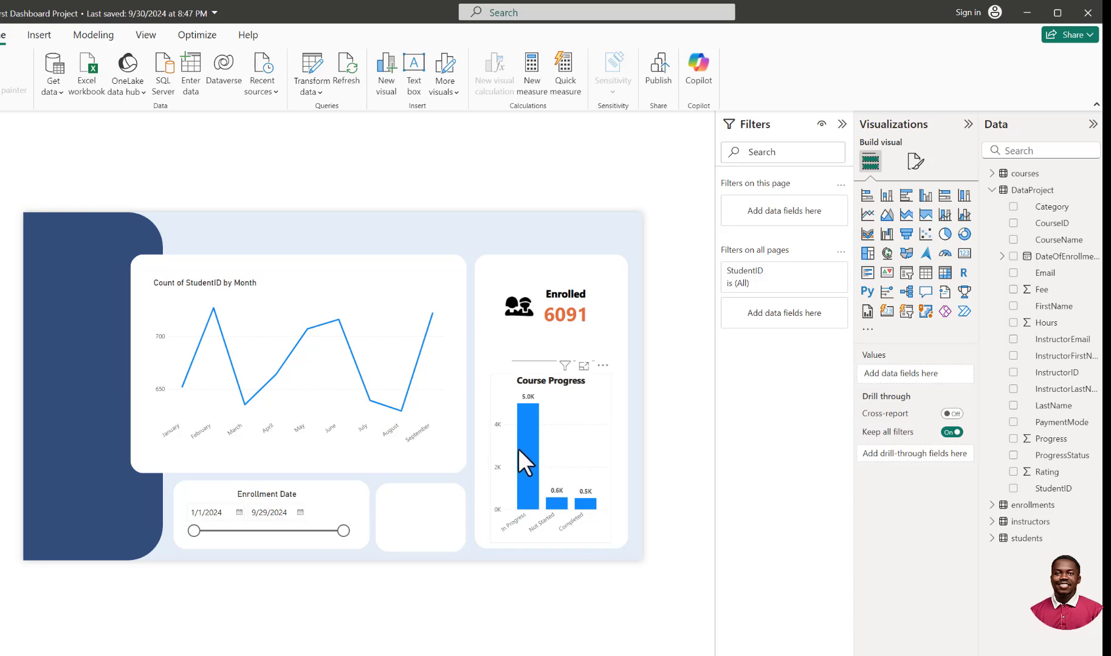
Step: Move the Enrolled card and its people icon into the small empty tile beside the Enrollment Date slicer
mouse_move(519, 446)
left_click_drag(572, 308, 446, 521)
left_click_drag(517, 306, 424, 497)
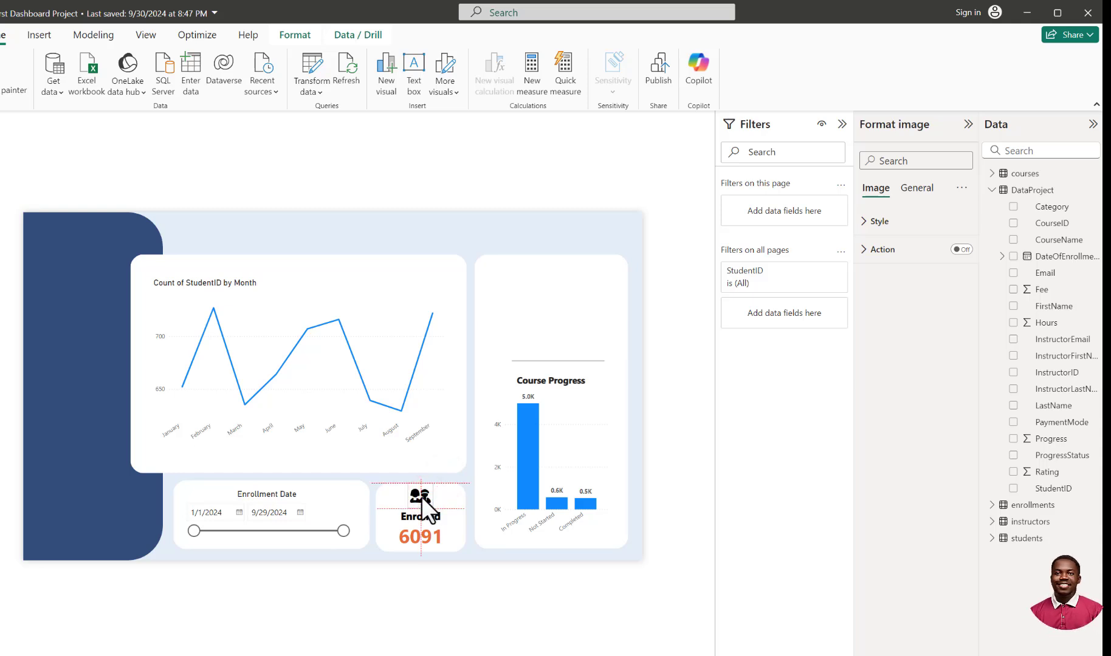
left_click(440, 581)
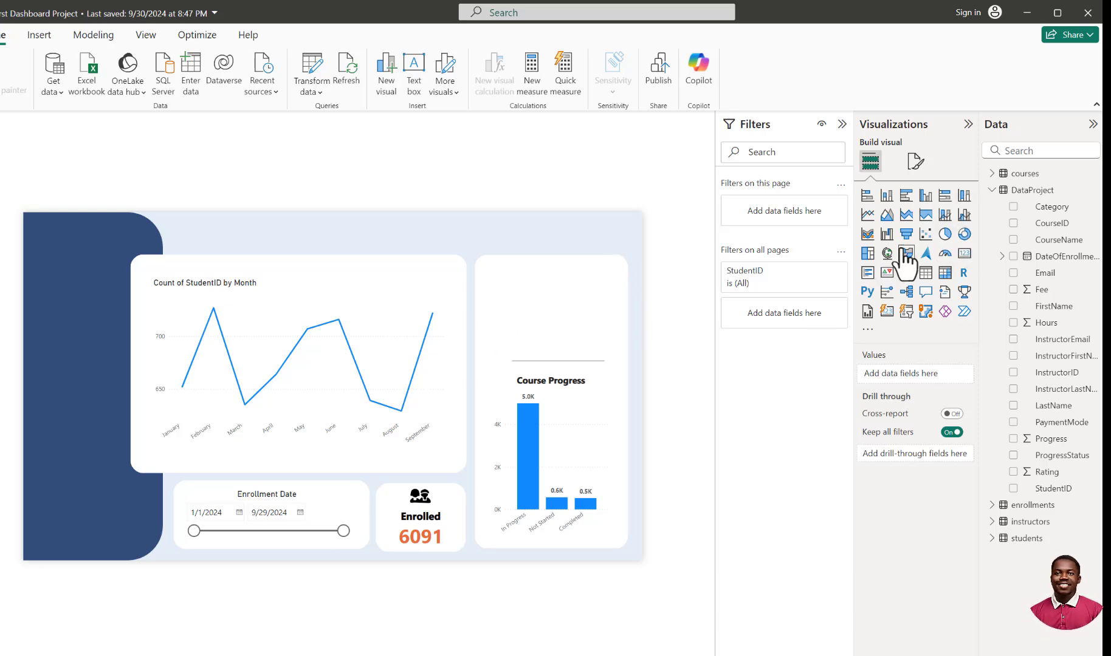
Step: Add a donut chart over the tall side panel with PaymentMode as the legend and the count of StudentID as values
left_click(964, 234)
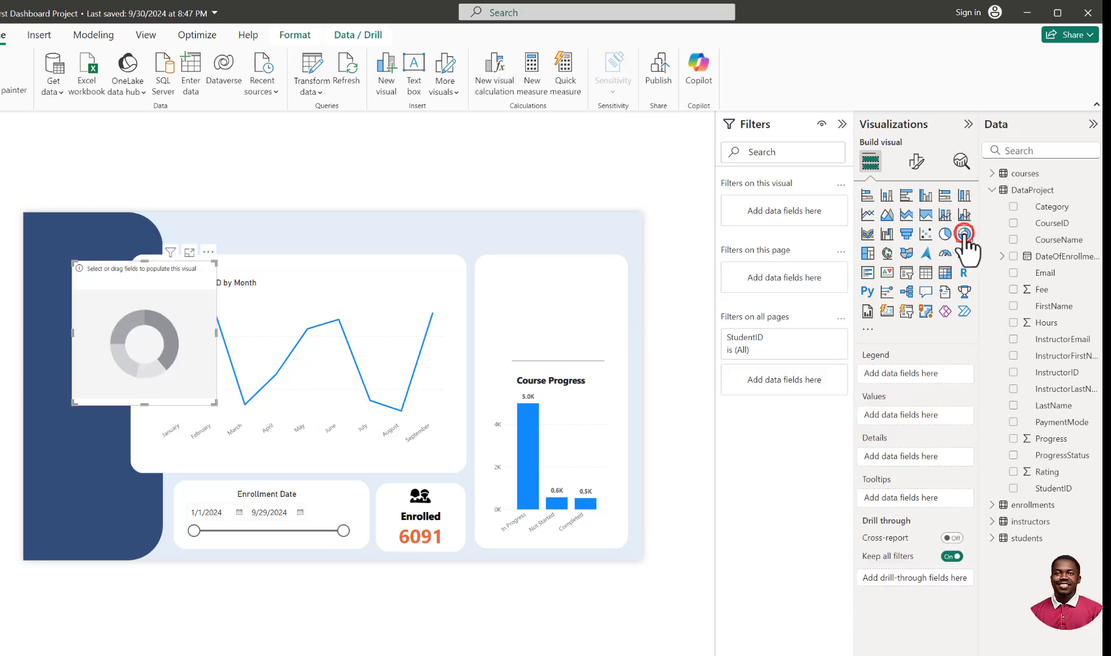
left_click_drag(151, 271, 490, 239)
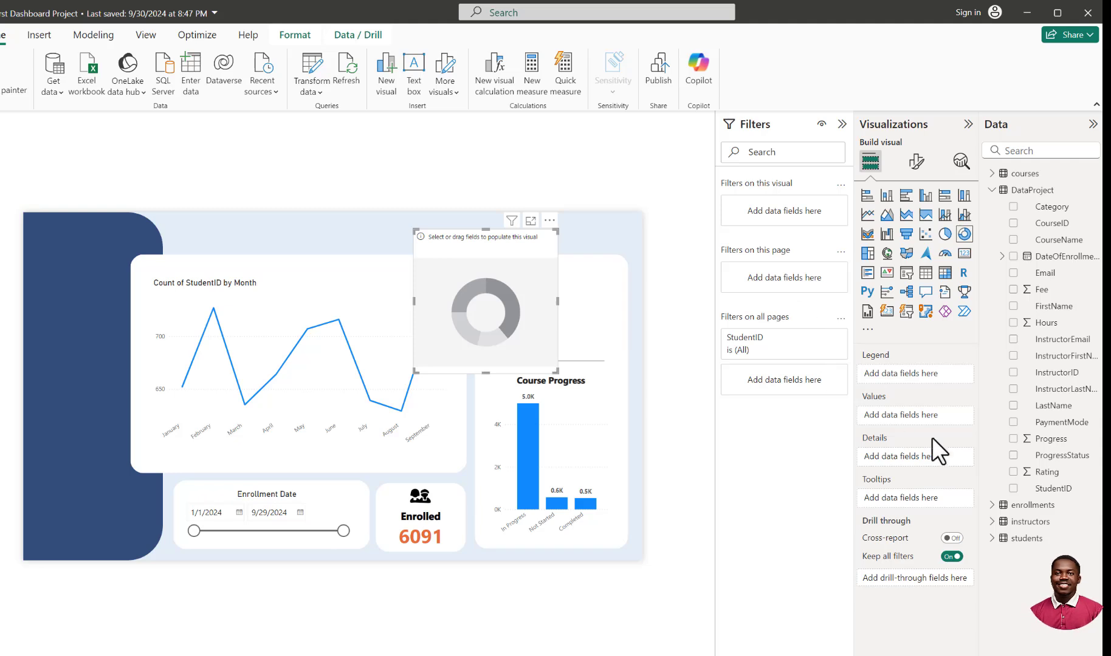
left_click(1013, 422)
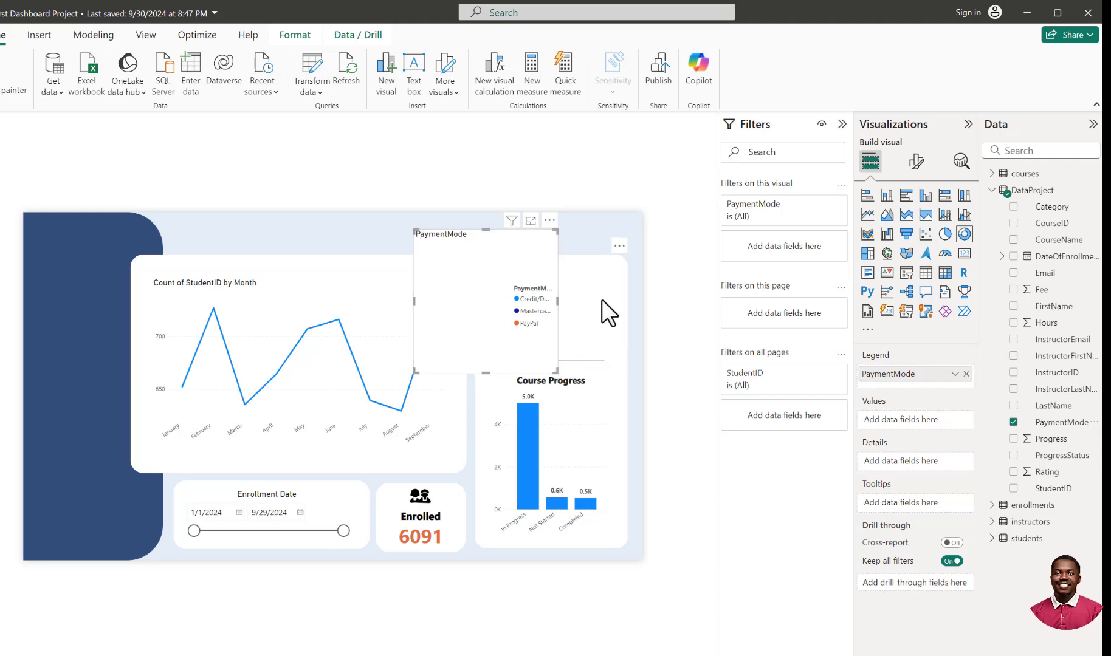
left_click(1012, 488)
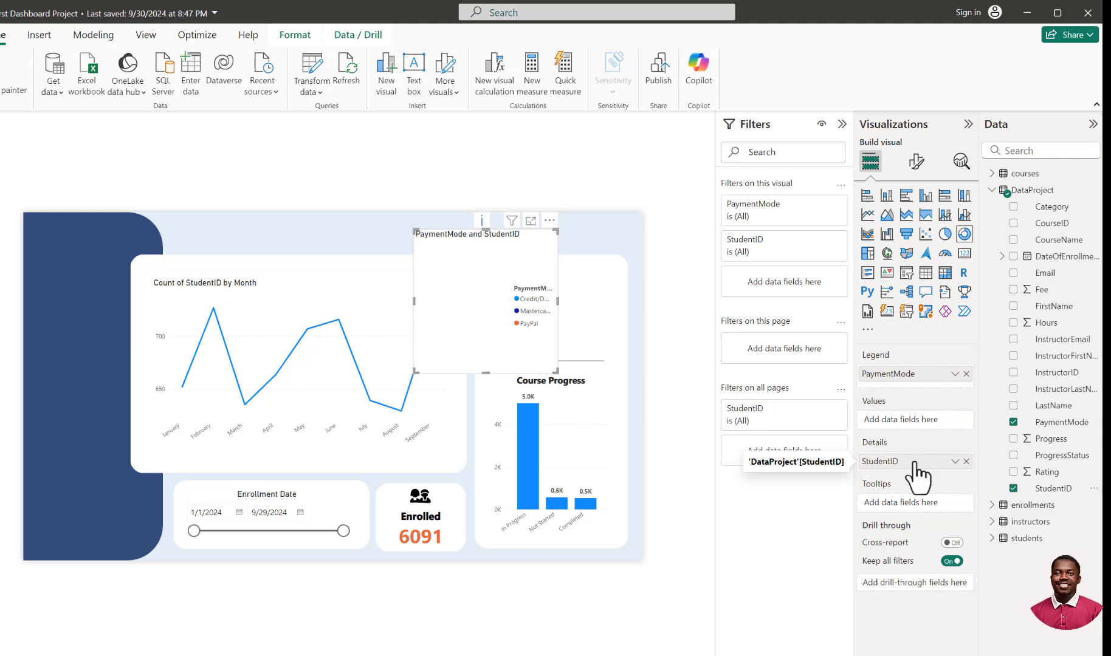
left_click_drag(913, 460, 916, 419)
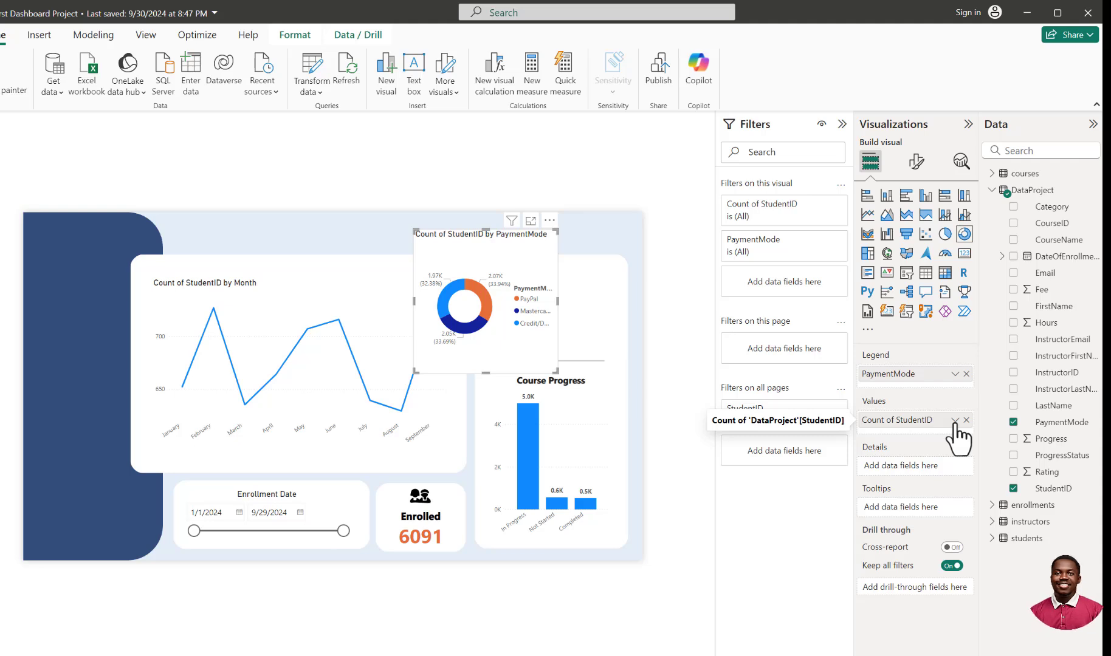
Step: Shift the donut chart slightly towards the panel above the Course Progress chart
left_click(954, 421)
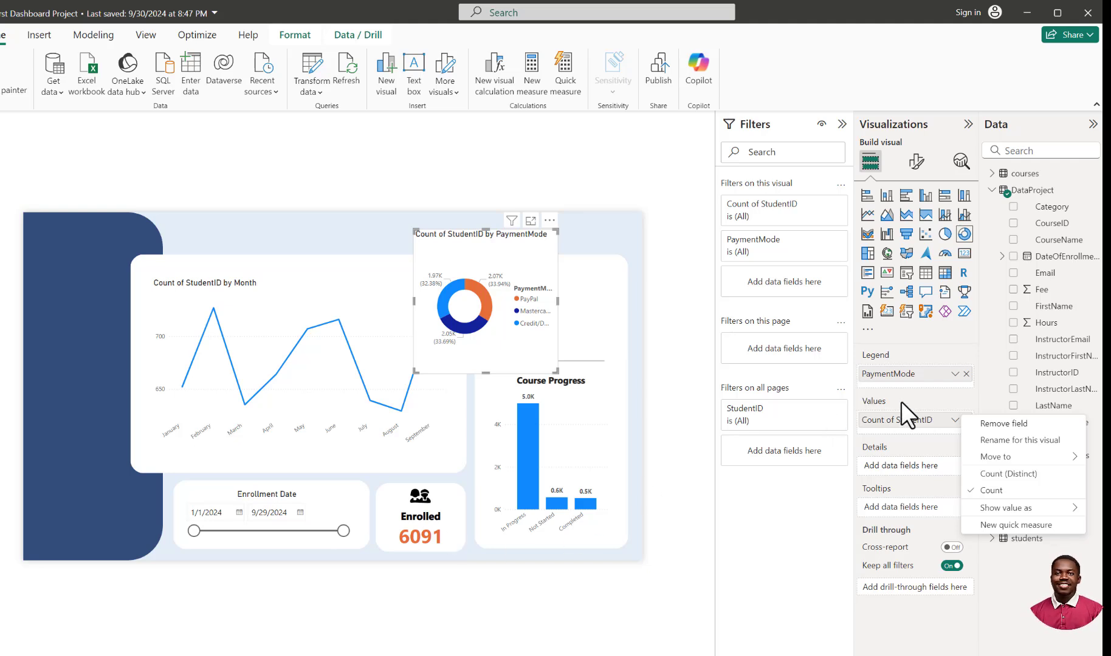
mouse_move(996, 457)
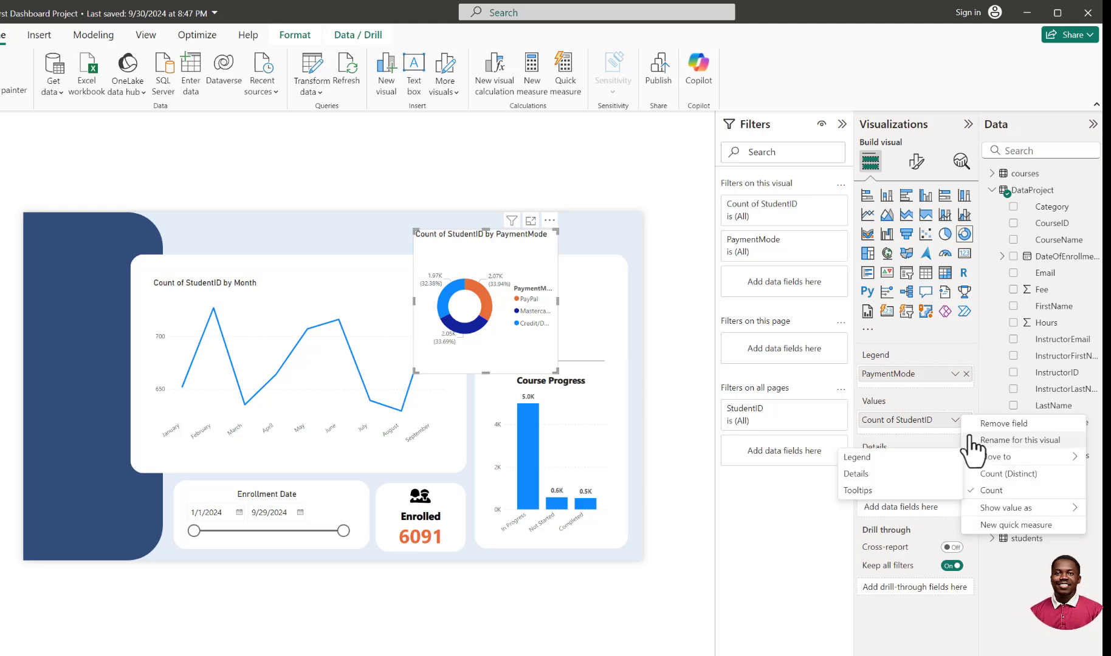
left_click(484, 245)
left_click_drag(478, 252, 497, 257)
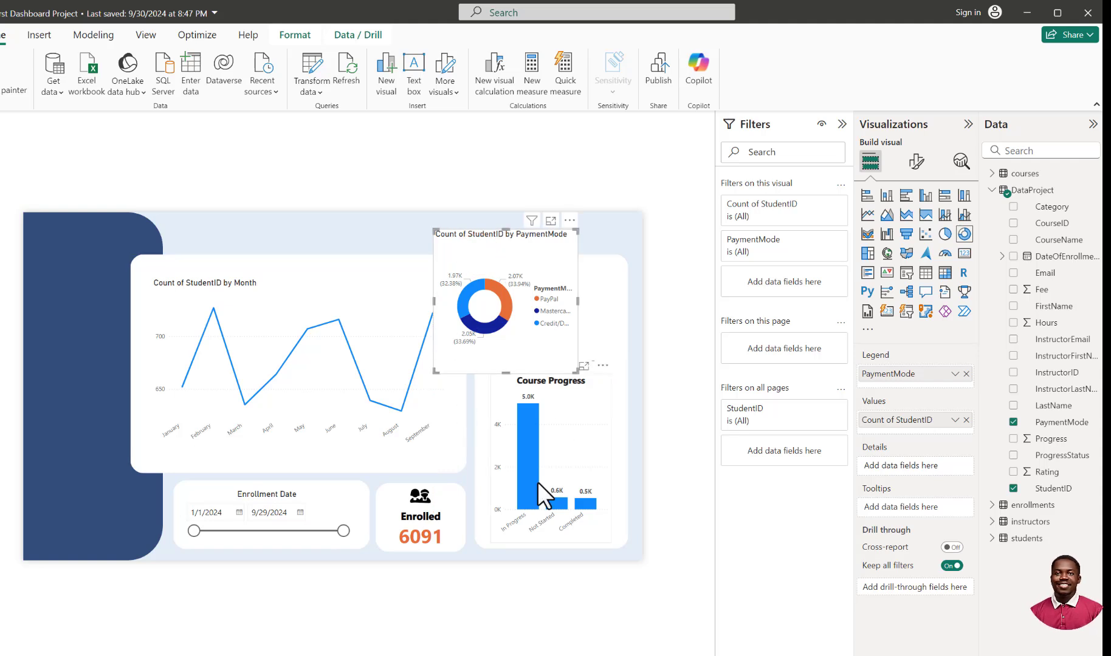
Step: Copy the Course Progress chart's formatting onto the donut chart with Format Painter
left_click(563, 397)
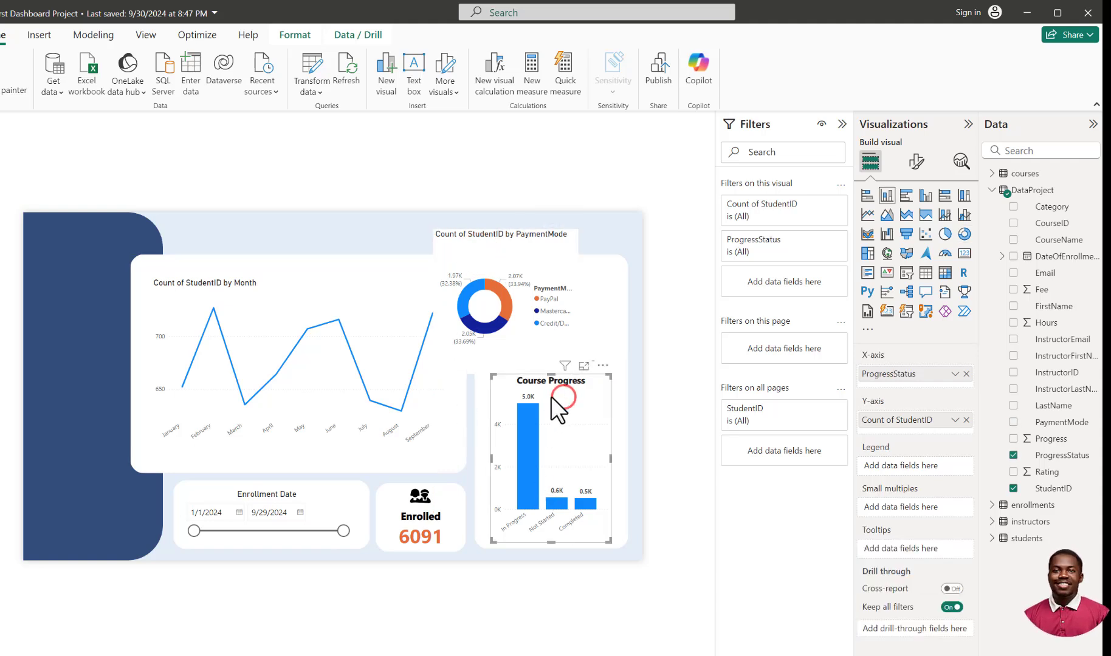
left_click(9, 88)
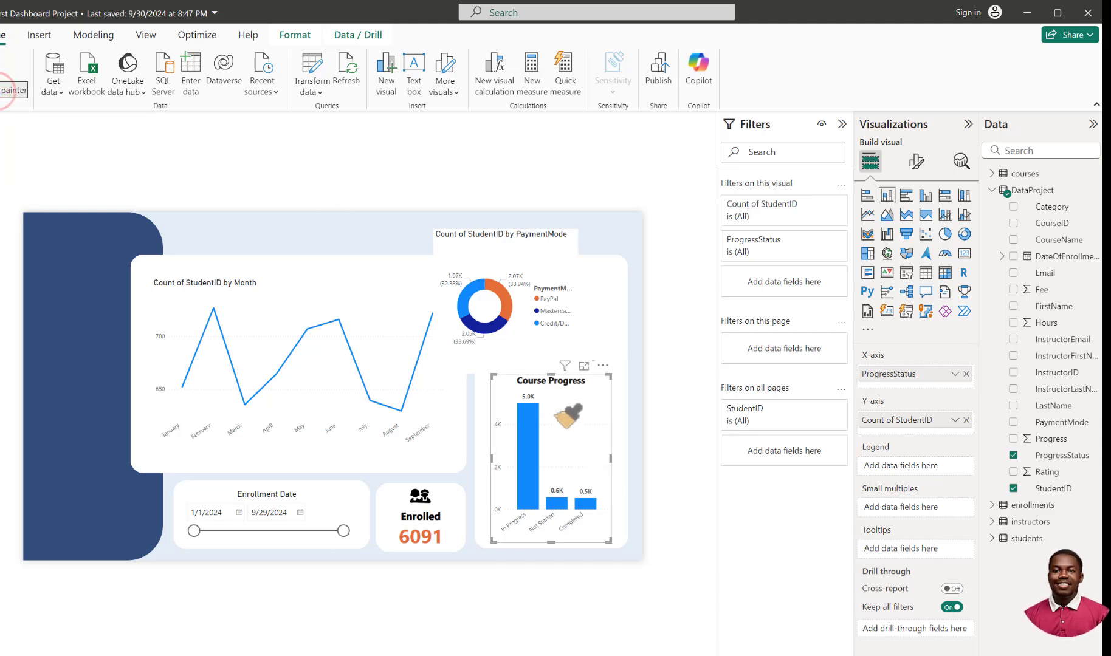
left_click(476, 250)
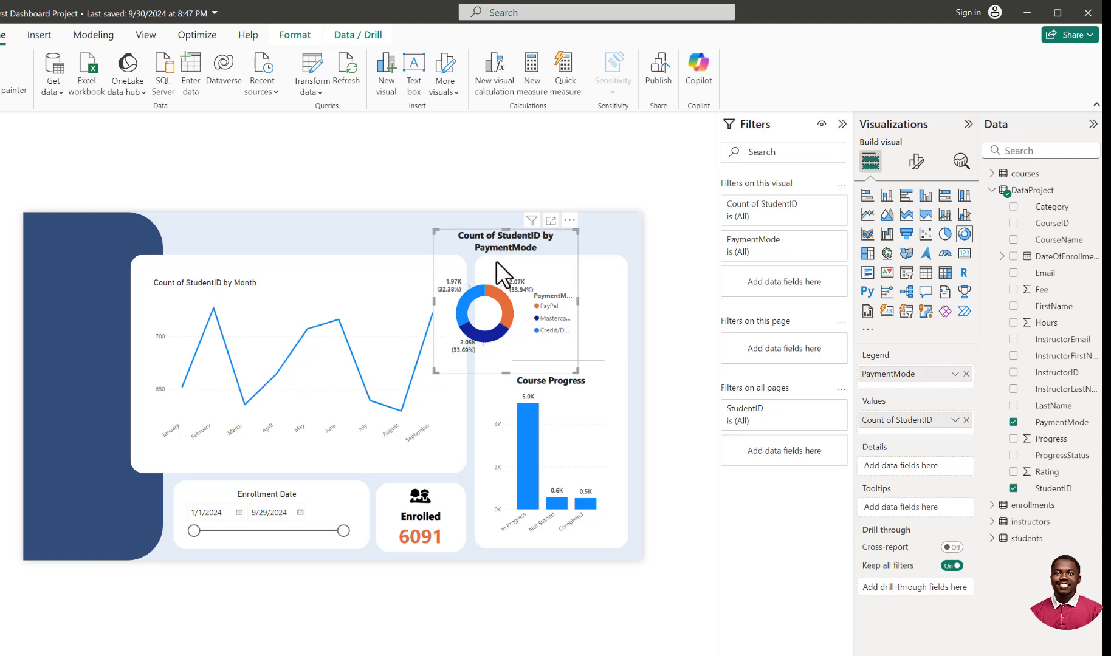
Step: Place the donut chart's legend at Bottom center and turn off the legend title
left_click(916, 161)
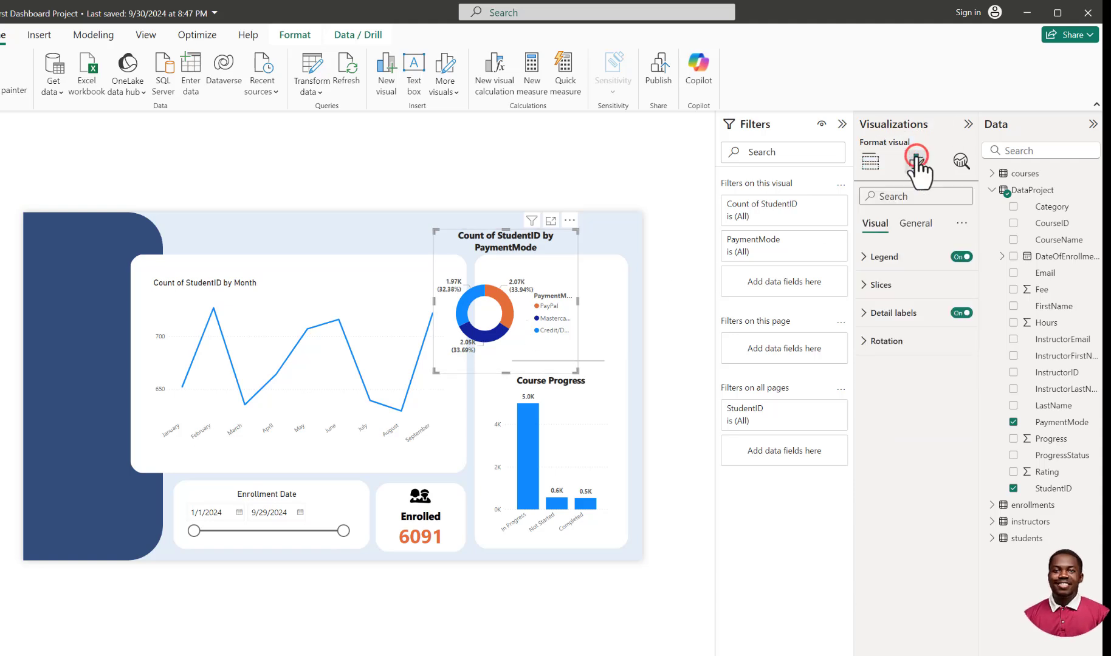
left_click(864, 257)
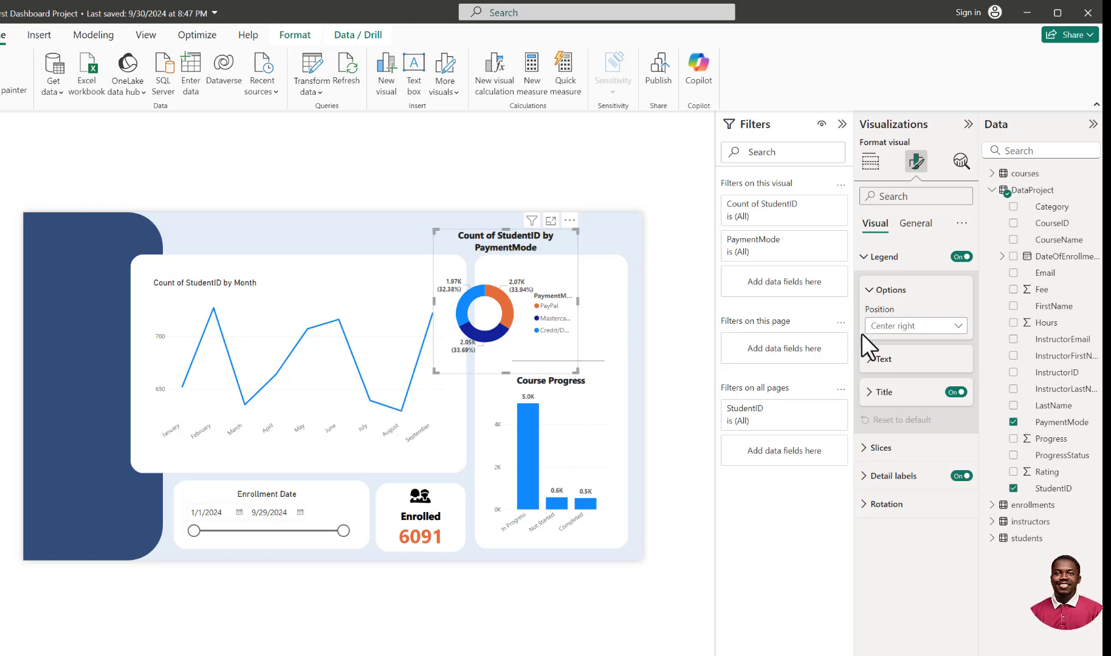
left_click(886, 327)
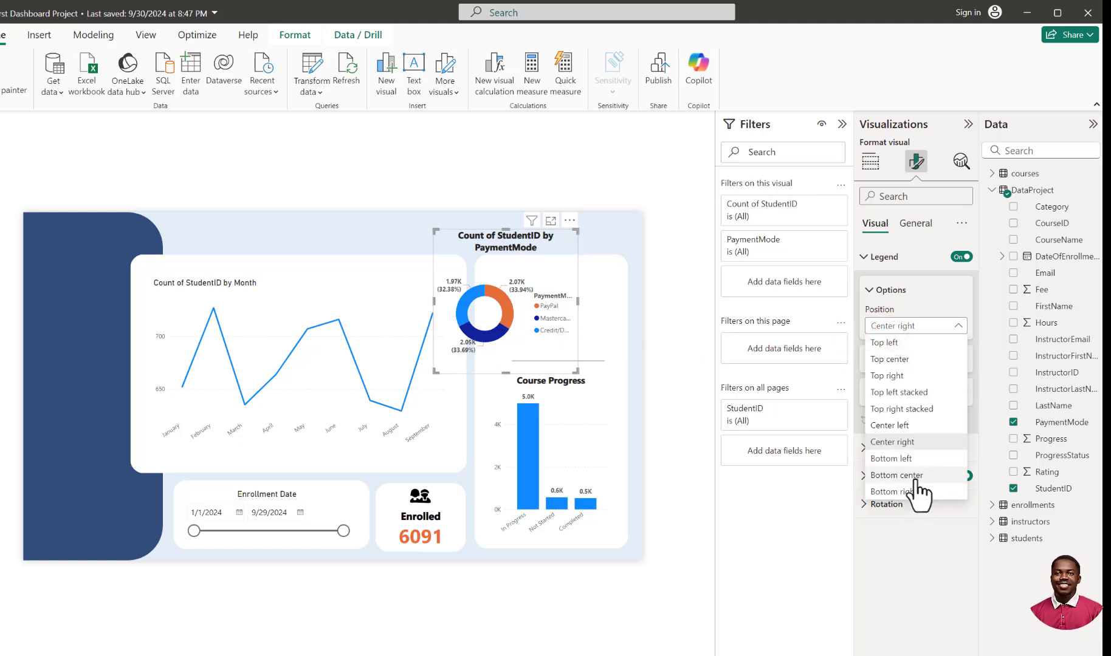
left_click(914, 476)
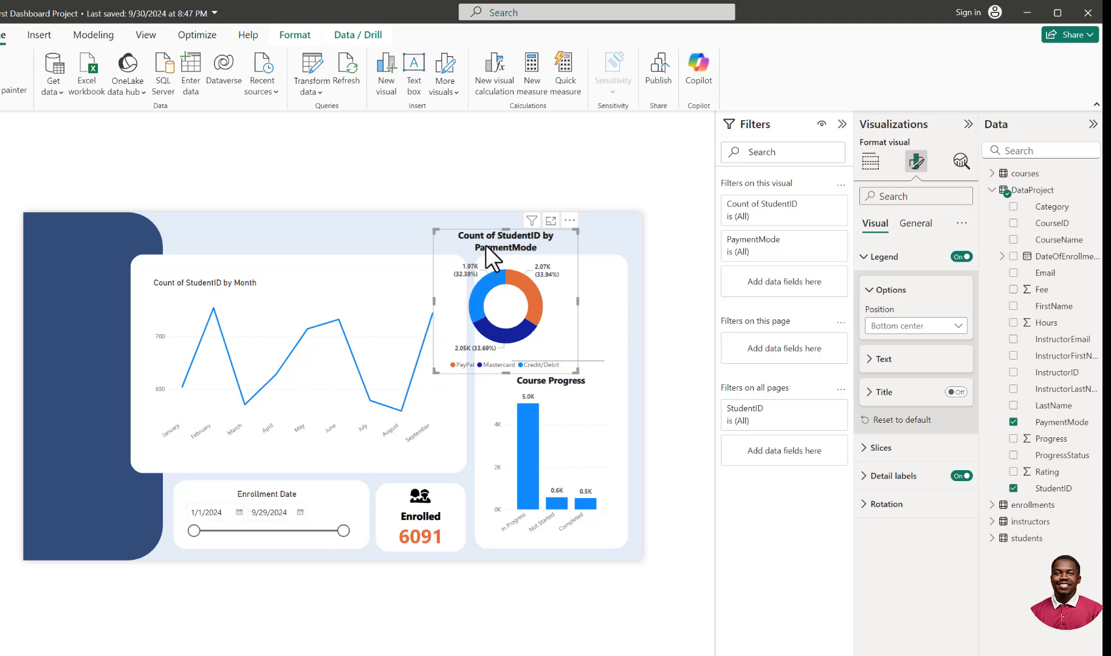
Step: Clear the donut chart's title text so no heading is displayed
left_click(917, 226)
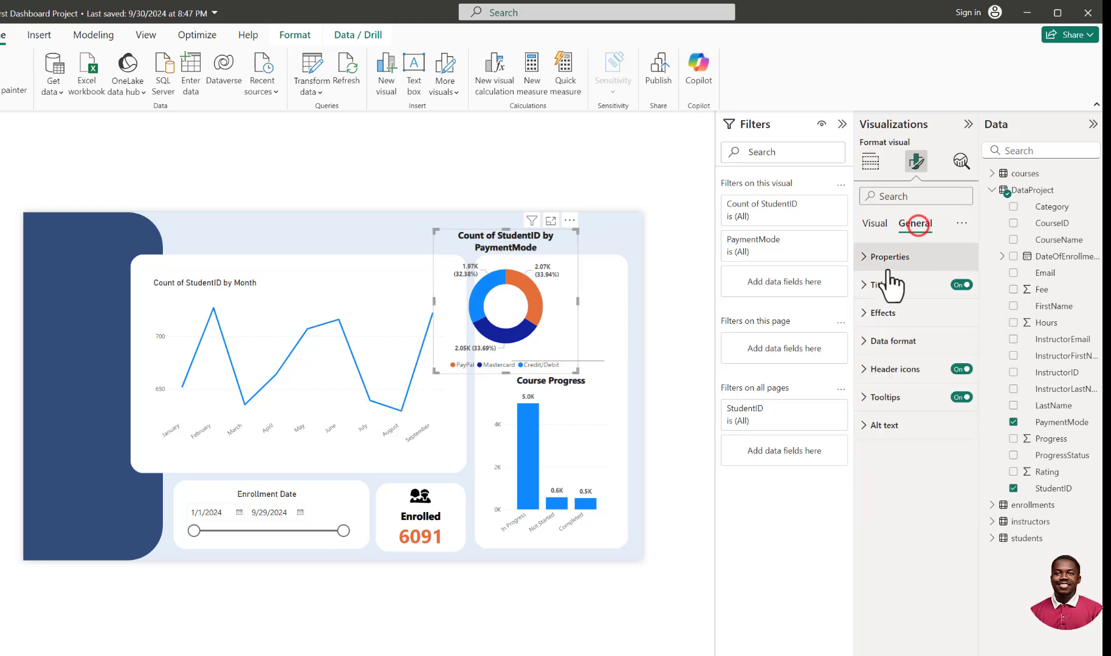
left_click(869, 284)
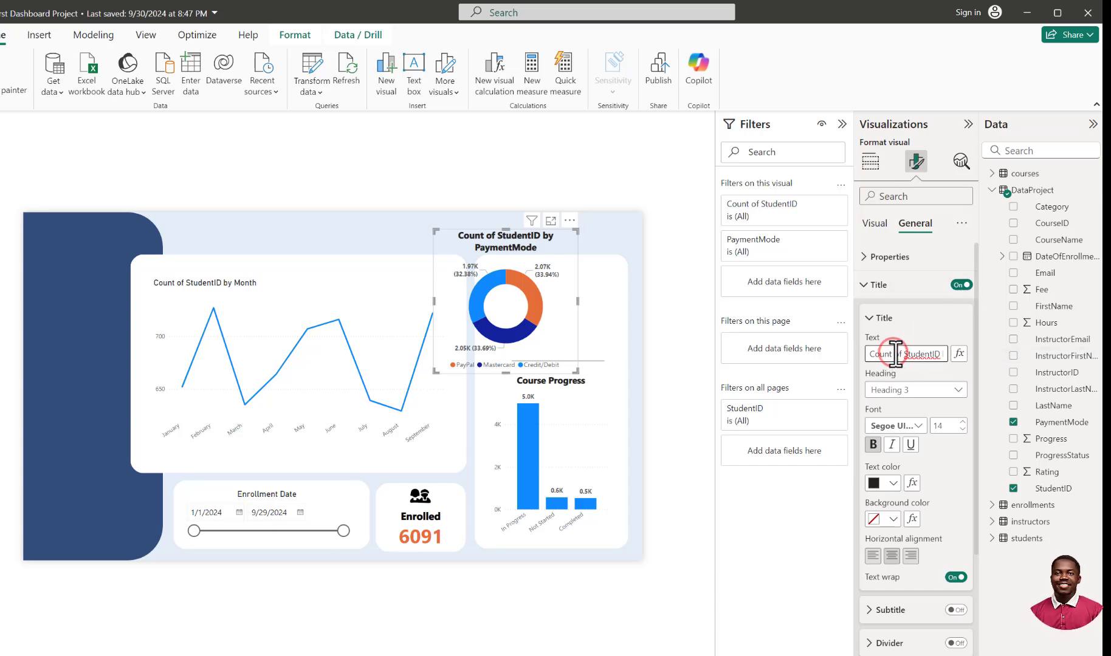
triple_click(896, 353)
key("BackSpace")
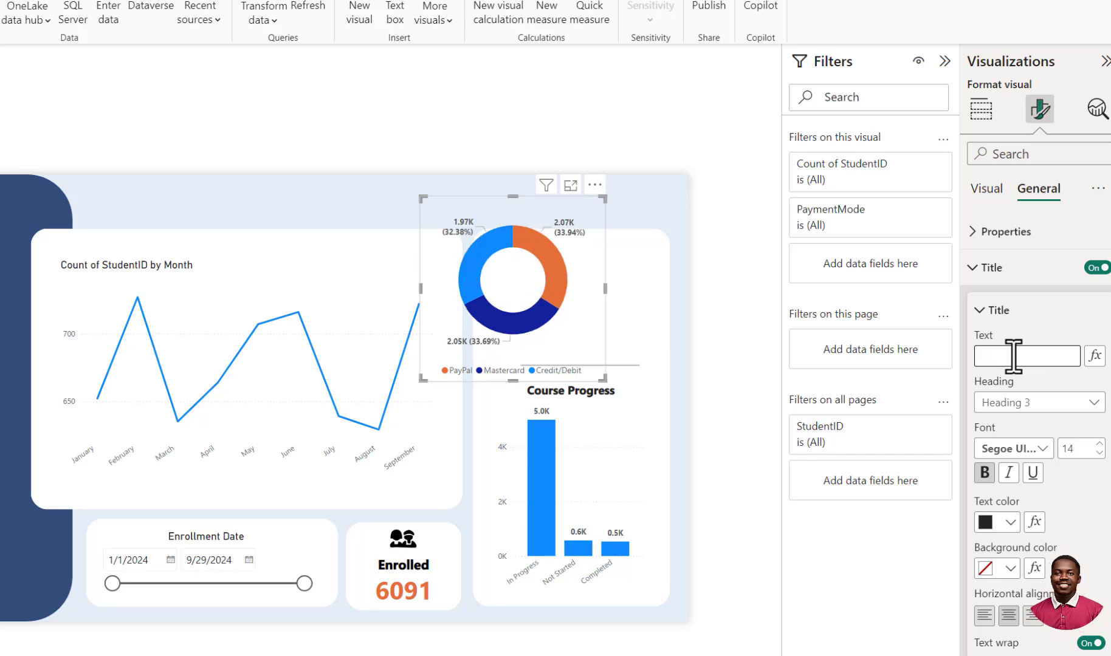
left_click(980, 311)
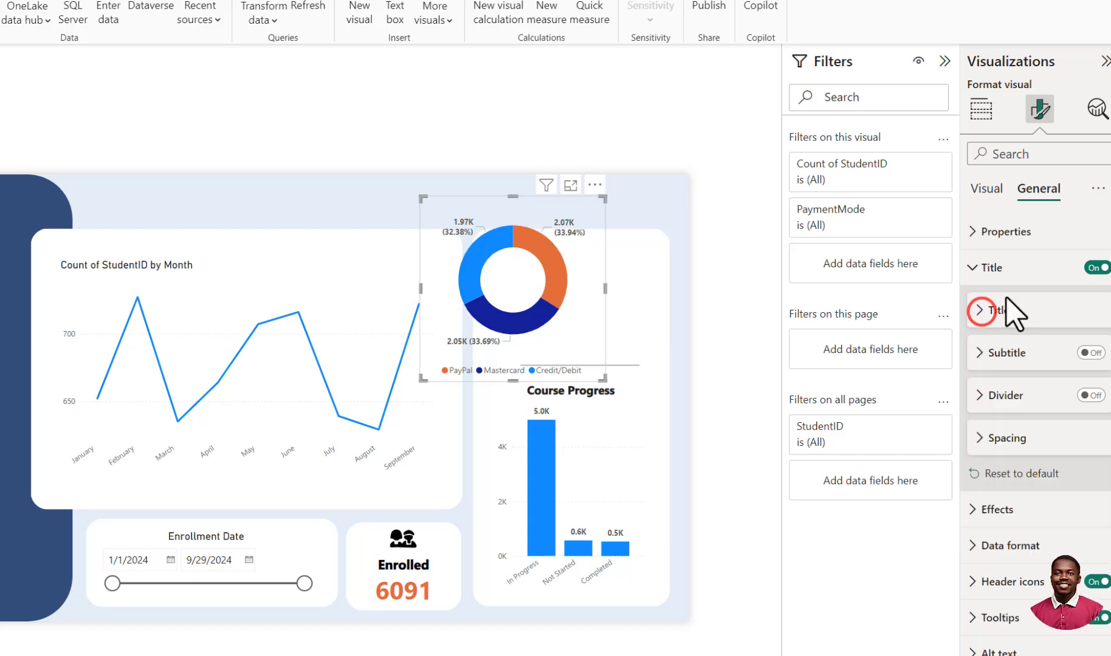
left_click(1098, 268)
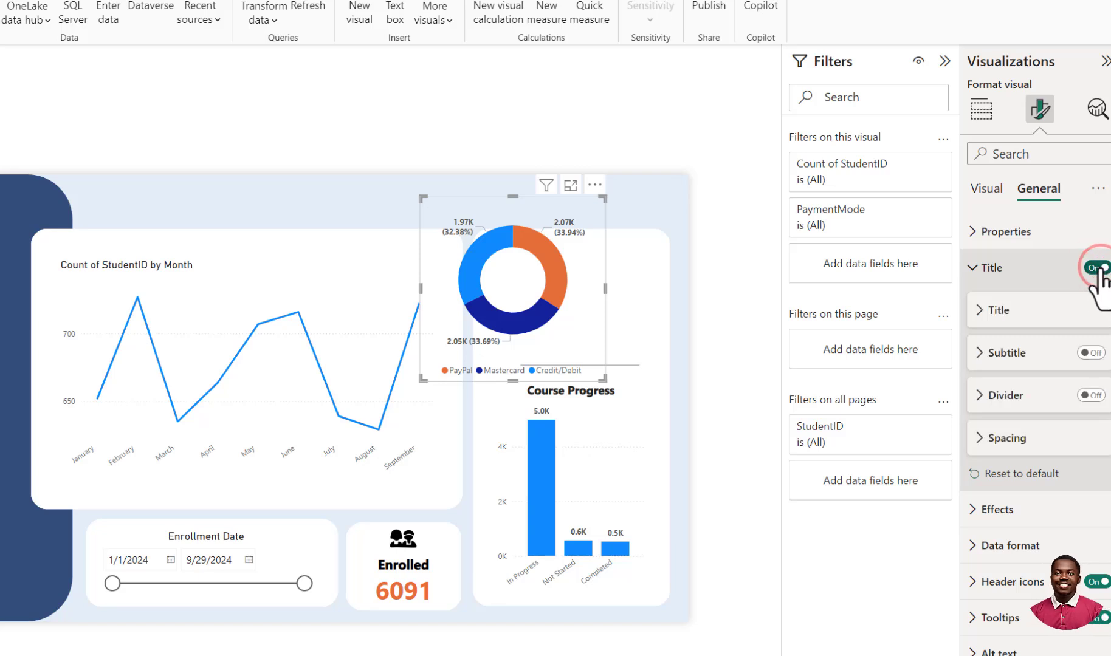
left_click(972, 267)
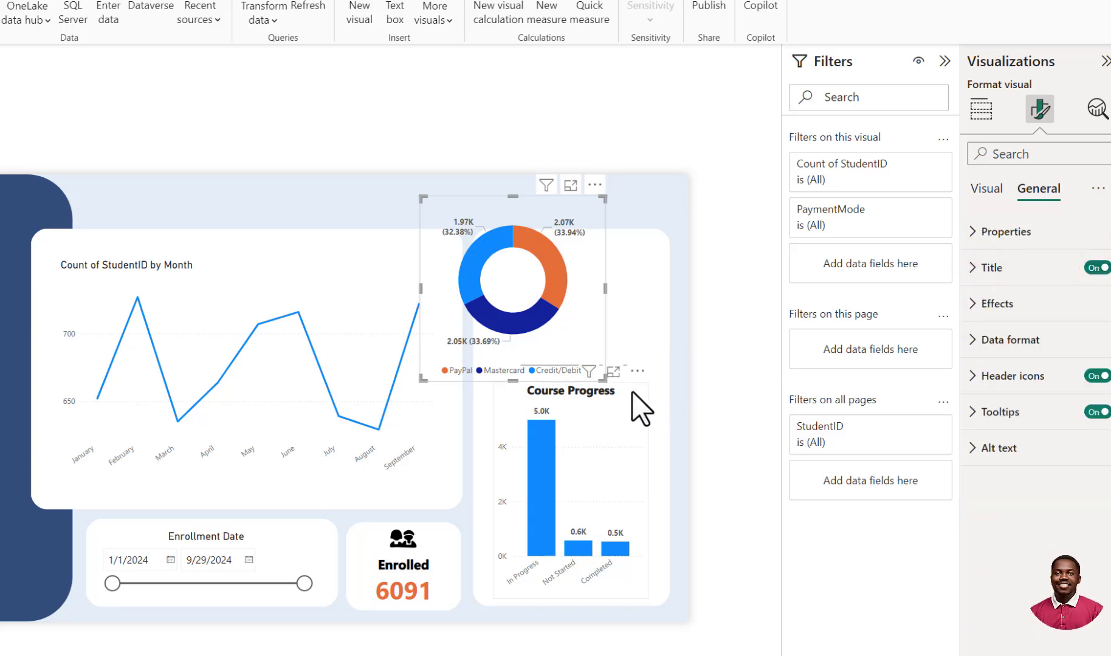
Step: Shrink the donut chart and fit it into the panel space directly above the Course Progress chart
left_click_drag(603, 378, 576, 340)
left_click_drag(505, 251, 576, 281)
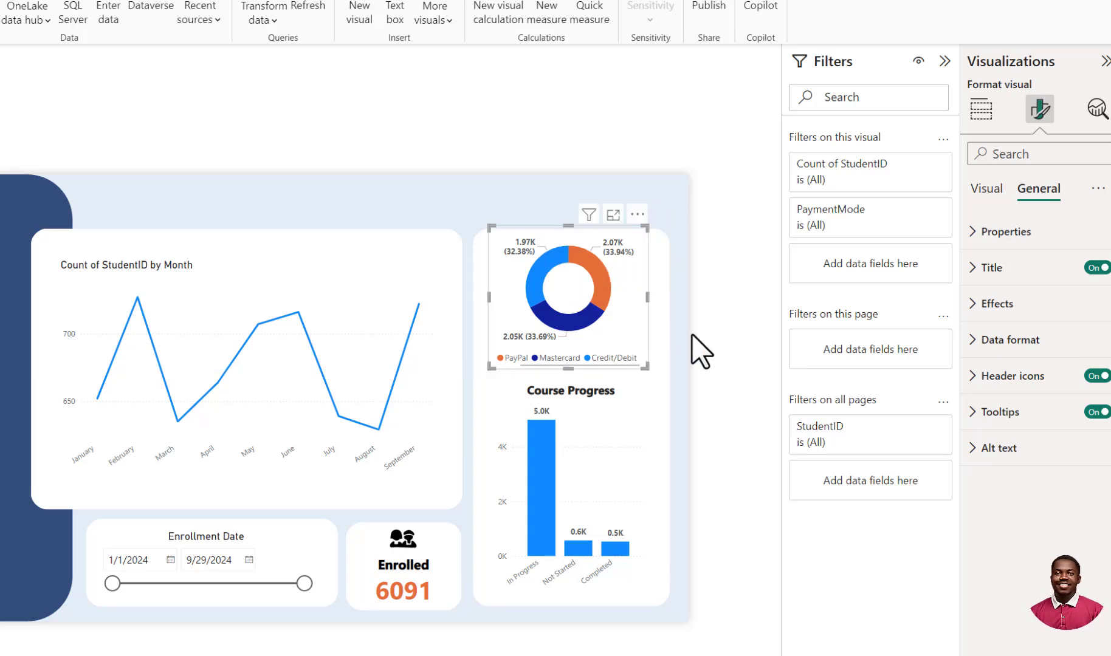
Step: Try the donut chart with its detail labels turned off, and turn them back on
left_click(984, 190)
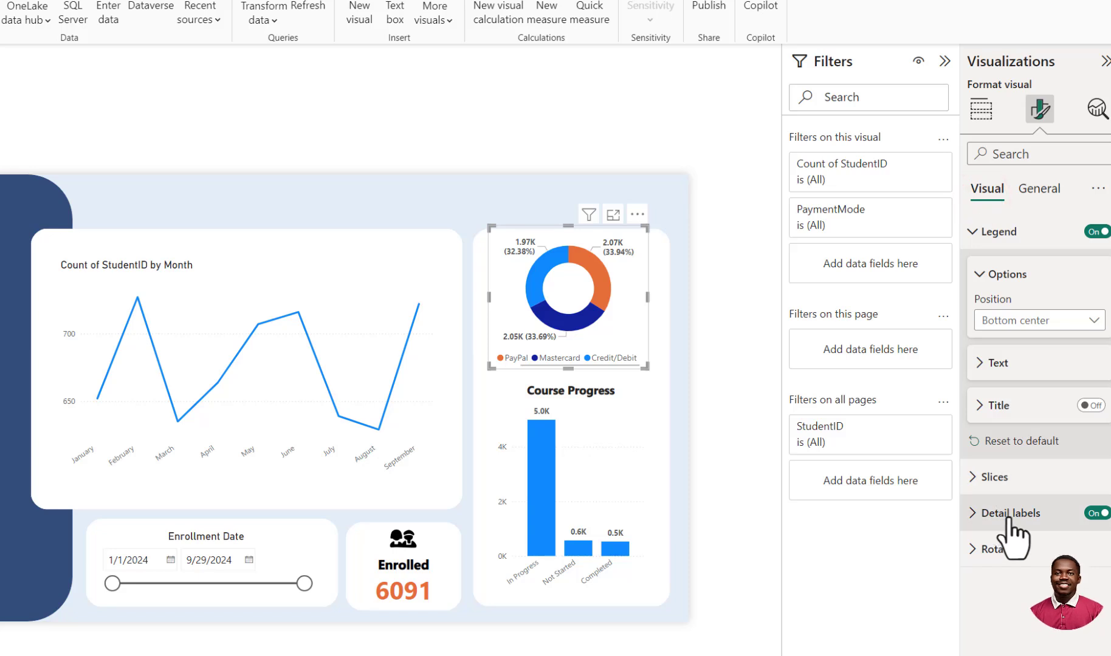
left_click(973, 513)
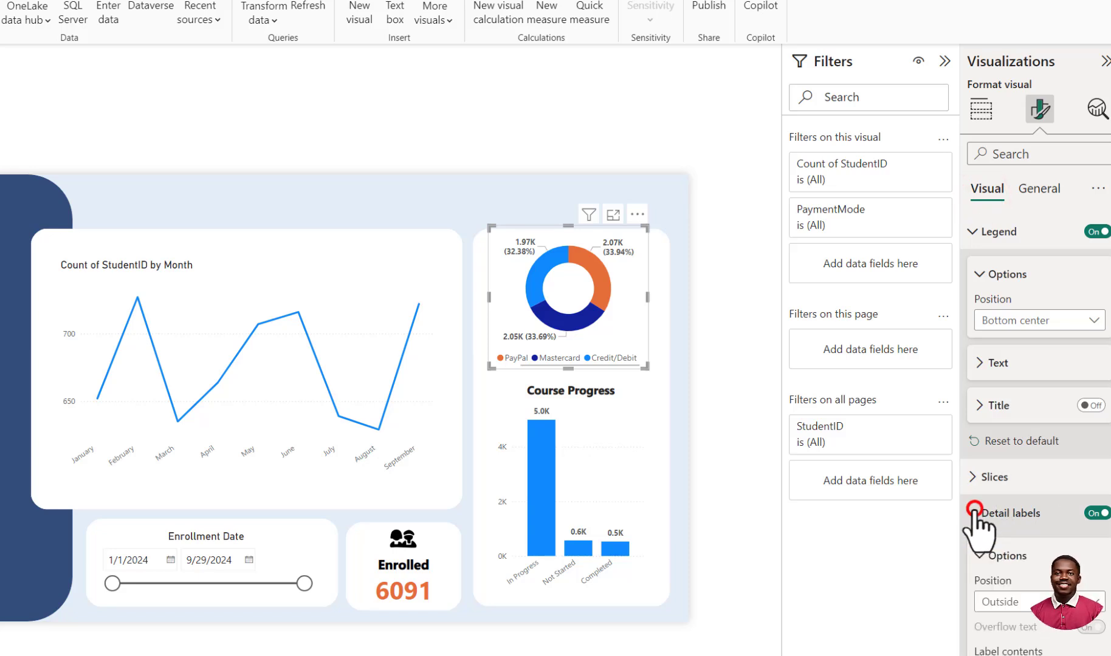
left_click(1094, 514)
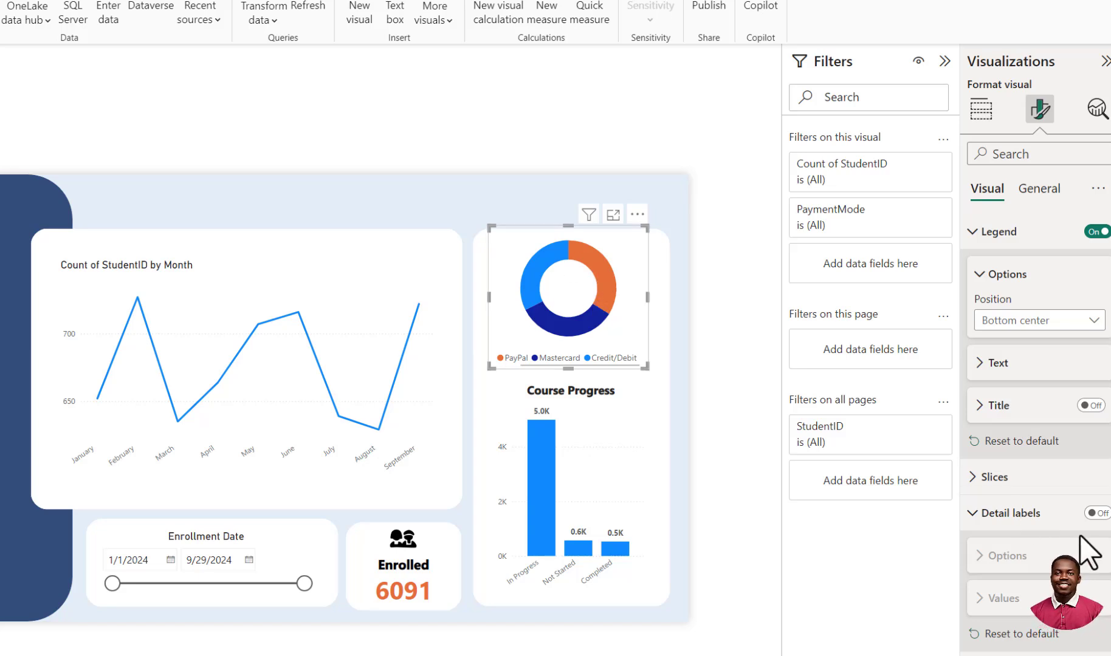
left_click(1093, 514)
Step: Set the position of the donut chart's detail labels to Inside
scroll(1063, 519, "down", 1)
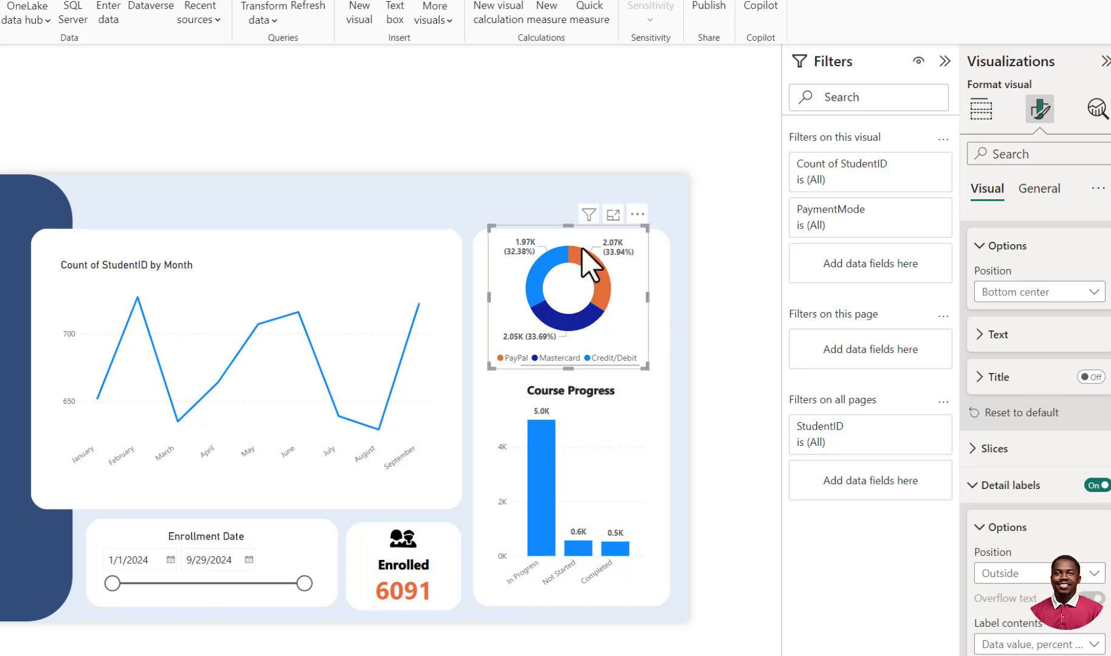
scroll(576, 248, "up", 2)
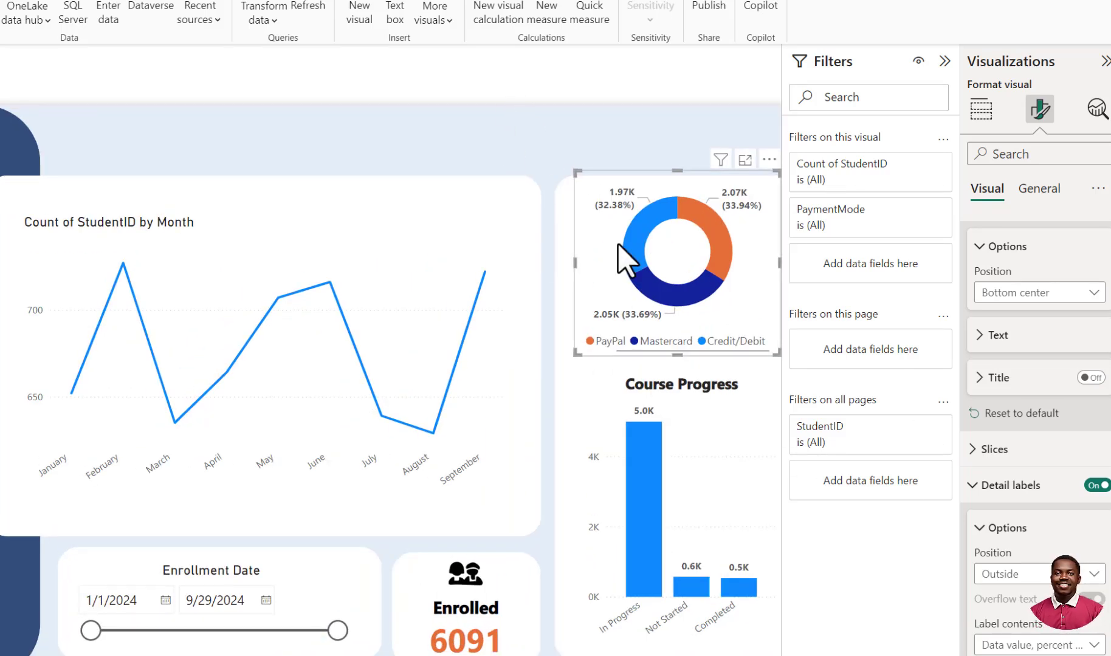
scroll(575, 278, "down", 2)
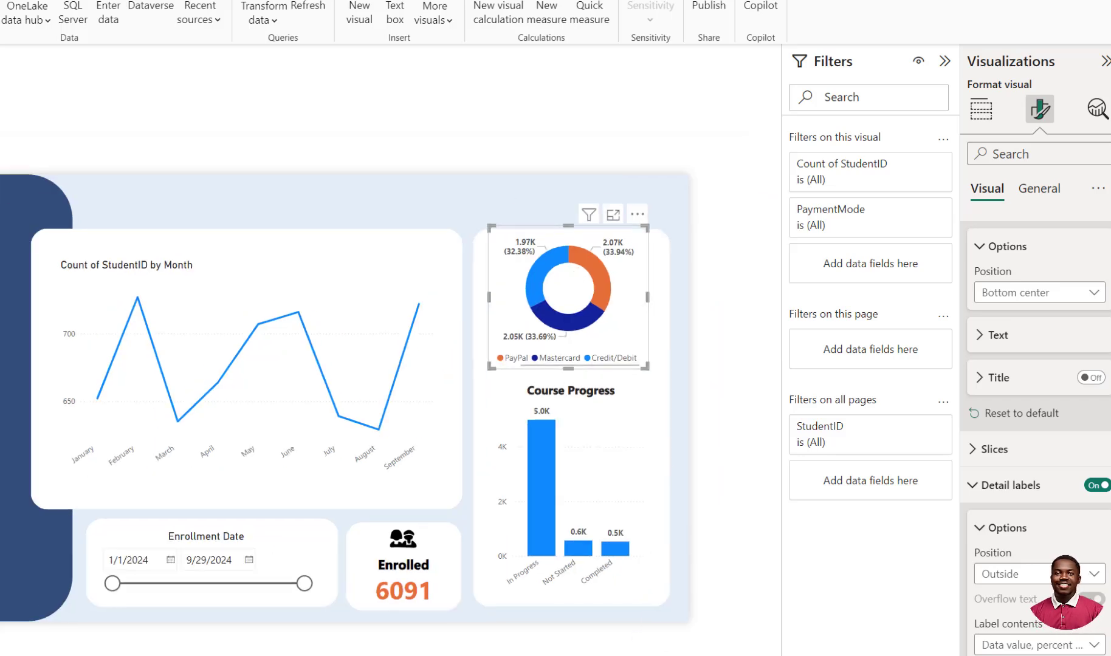
scroll(676, 241, "up", 2)
mouse_move(715, 240)
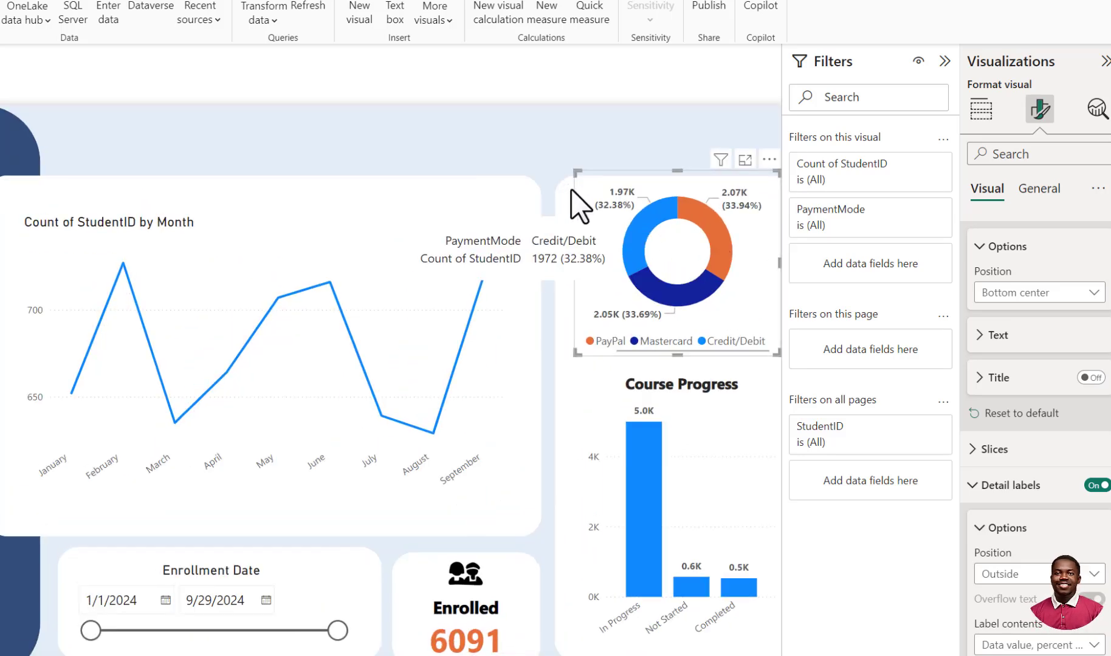
scroll(583, 207, "down", 2)
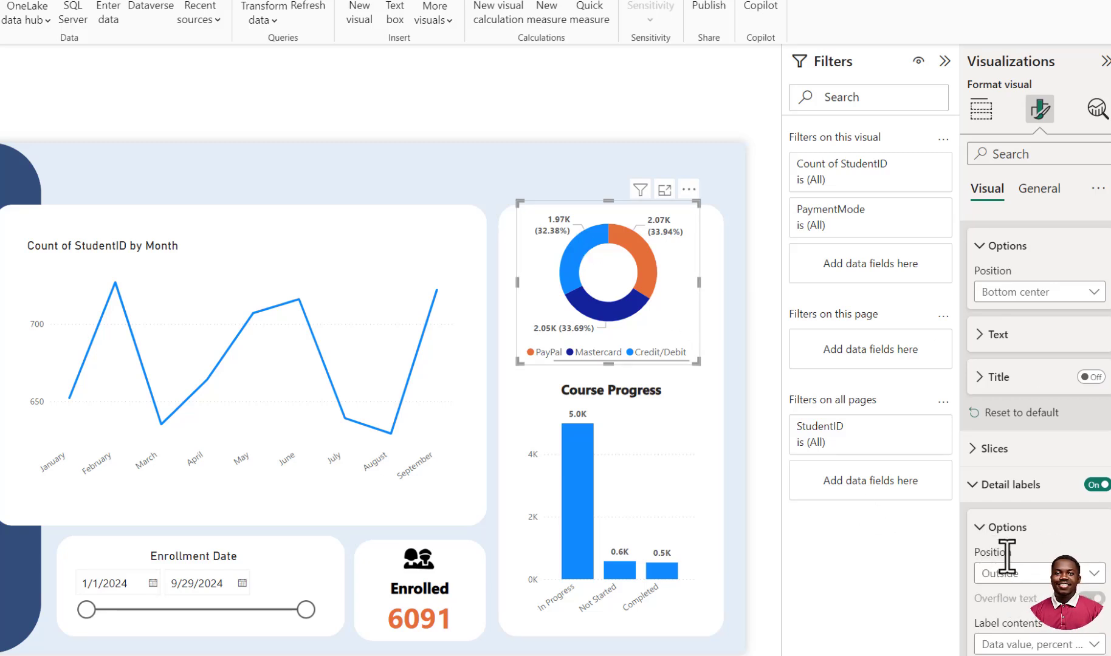
left_click(1021, 573)
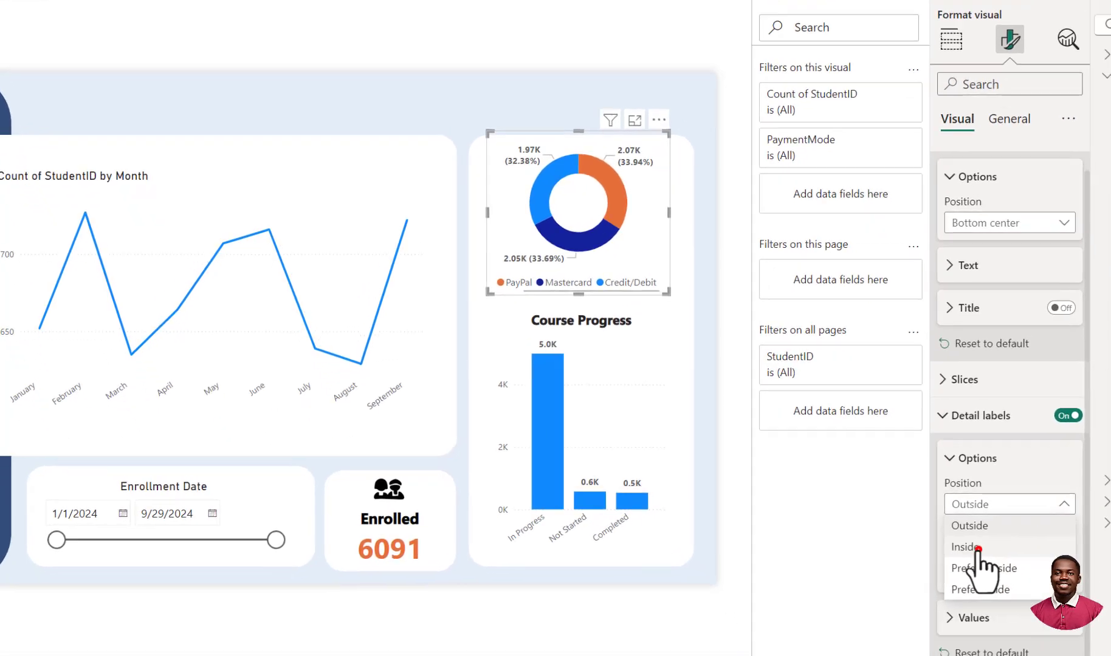
left_click(997, 611)
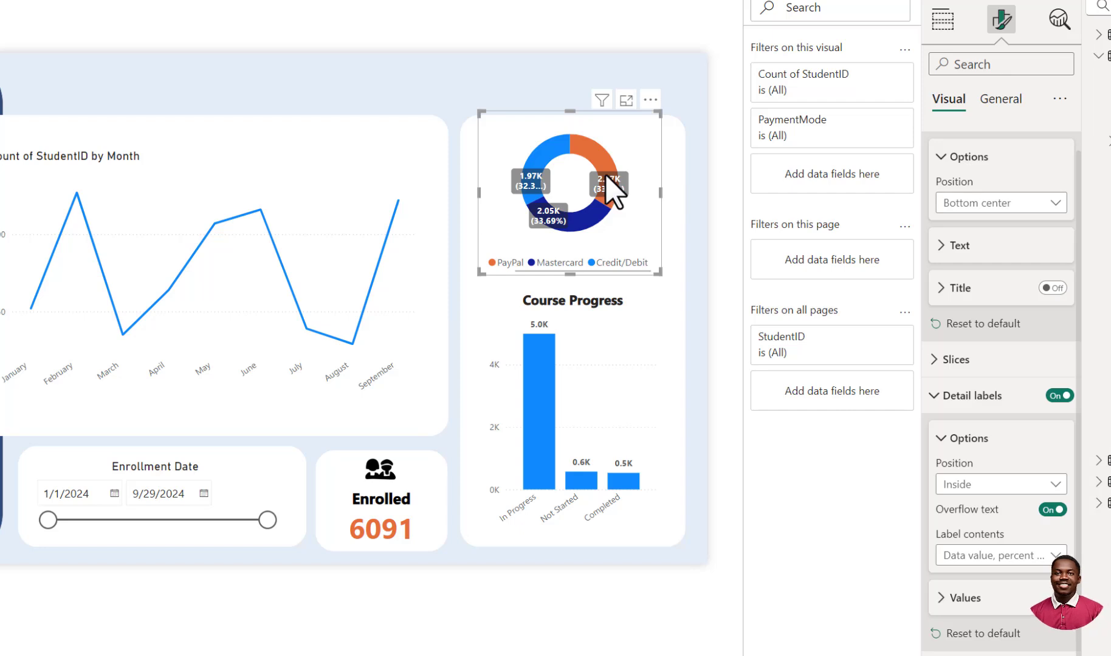
mouse_move(604, 163)
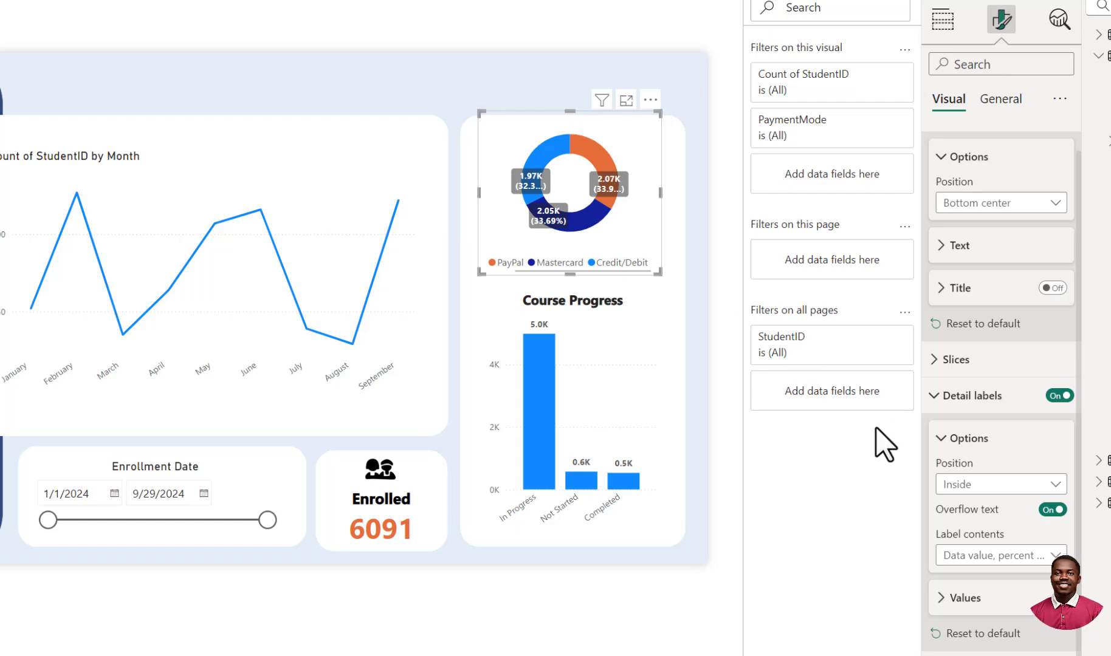
Step: Set the label contents of the donut chart's detail labels to Percent of total and resize the chart slightly within its panel
left_click(995, 554)
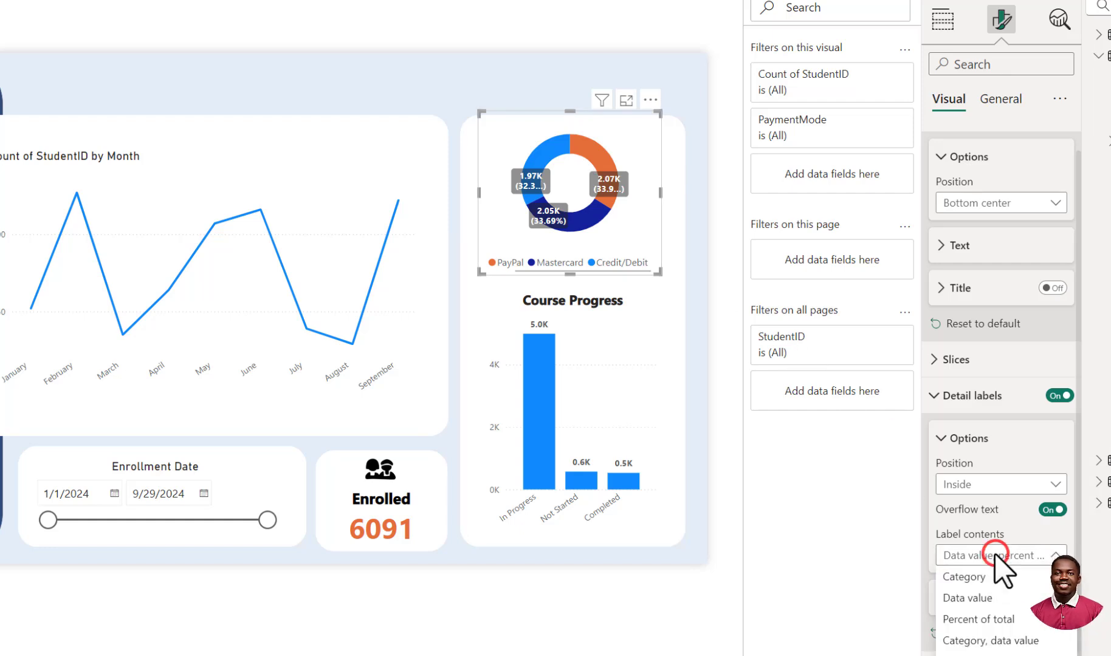
left_click(1002, 621)
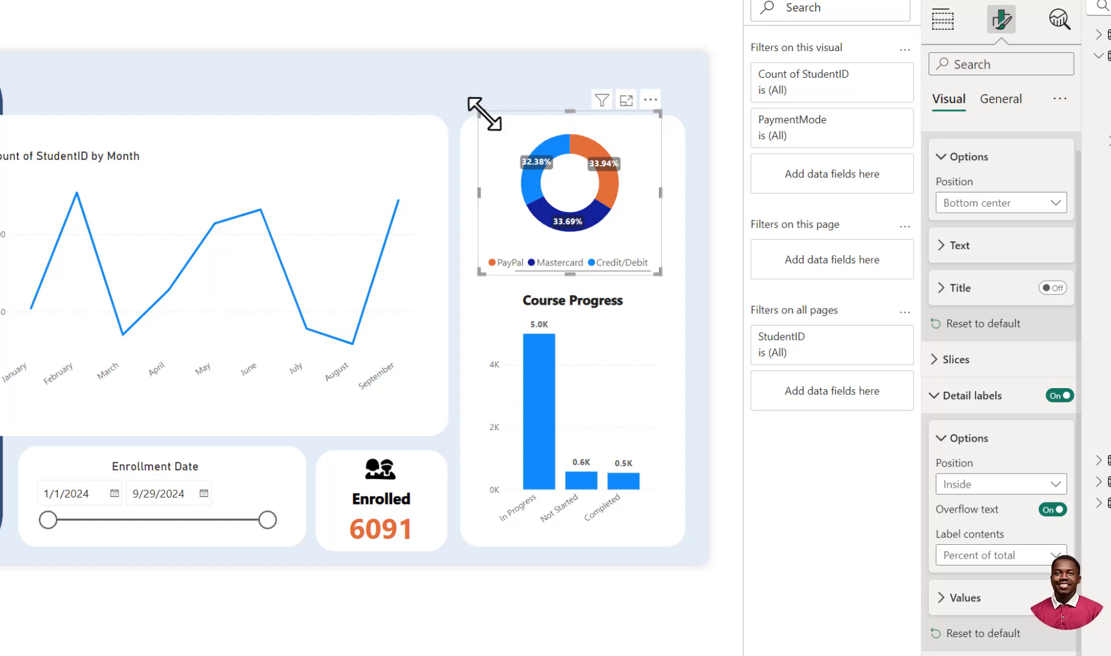
left_click_drag(484, 113, 476, 120)
left_click_drag(661, 275, 666, 277)
Step: Lower the top edge of the Course Progress chart to leave more room beneath the donut chart
left_click(635, 325)
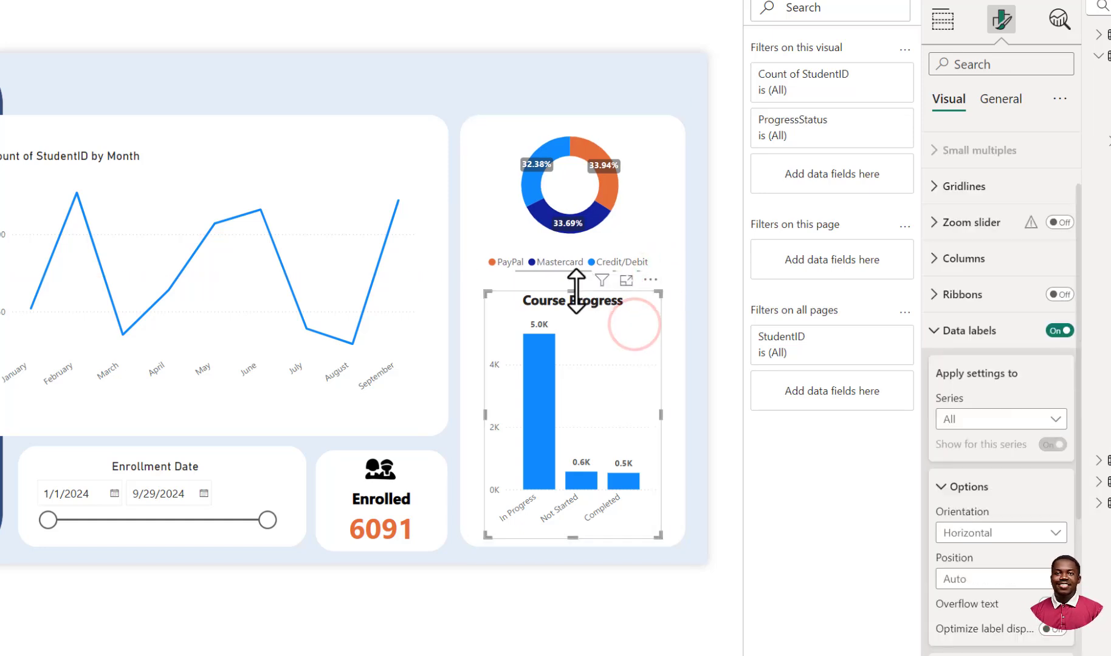
left_click_drag(582, 290, 583, 308)
left_click_drag(572, 538, 576, 621)
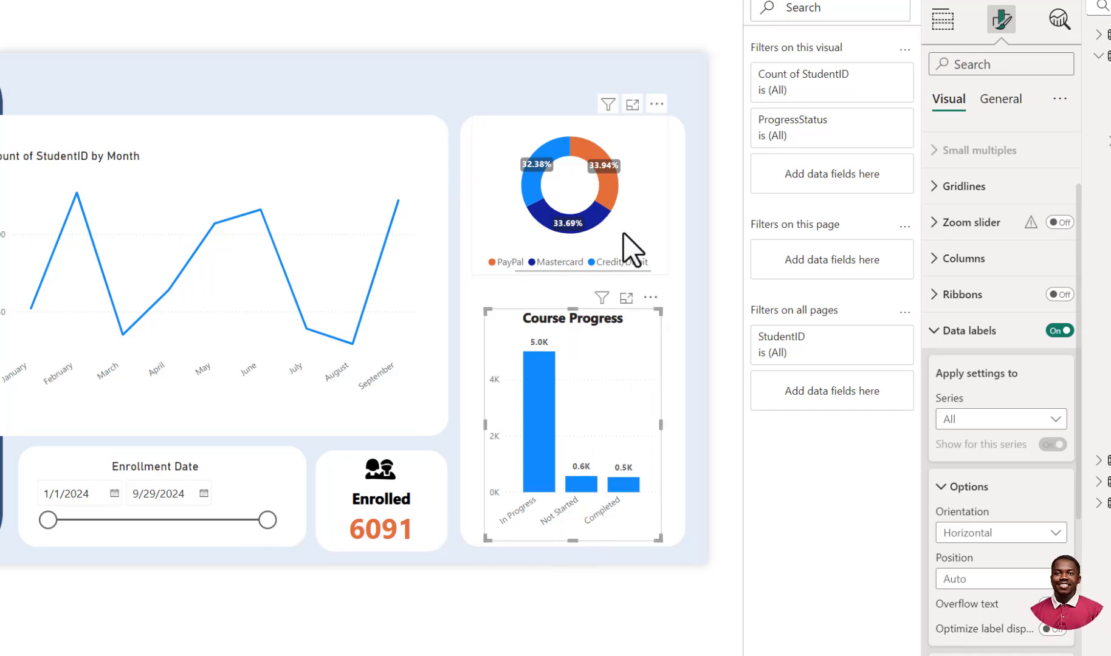
Step: Move the divider line down to just above the Course Progress title, and refit the donut chart slightly larger in the space above it
left_click_drag(636, 236, 634, 212)
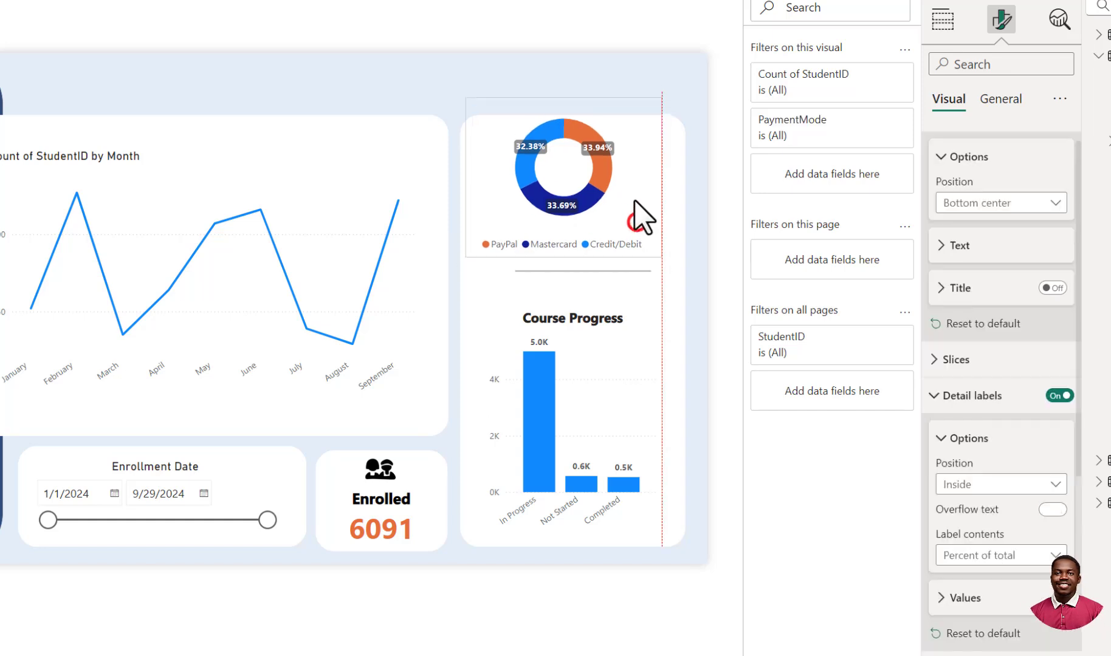
left_click(623, 269)
left_click_drag(622, 268, 634, 302)
left_click_drag(619, 192, 636, 235)
left_click_drag(666, 139, 670, 131)
scroll(996, 528, "down", 1)
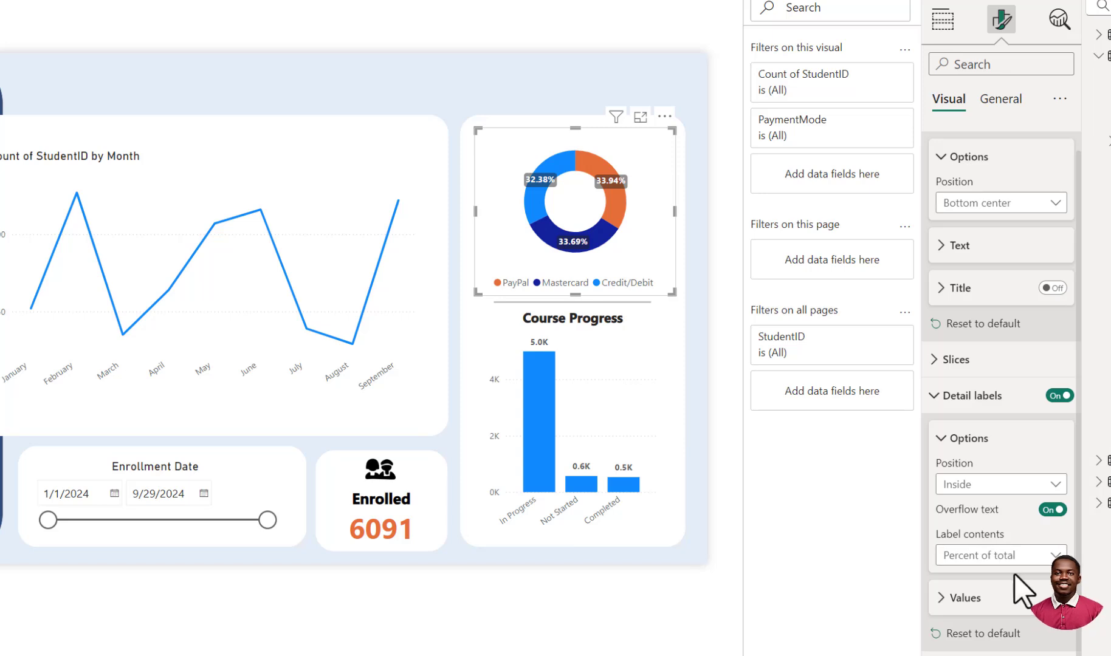
left_click(943, 438)
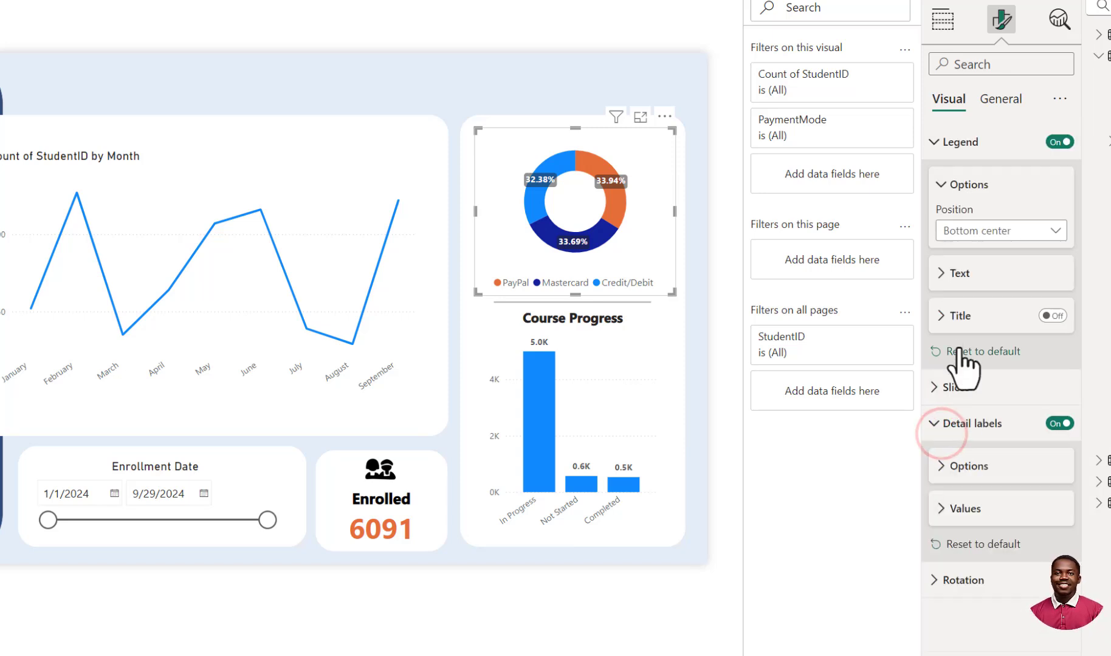
left_click(935, 181)
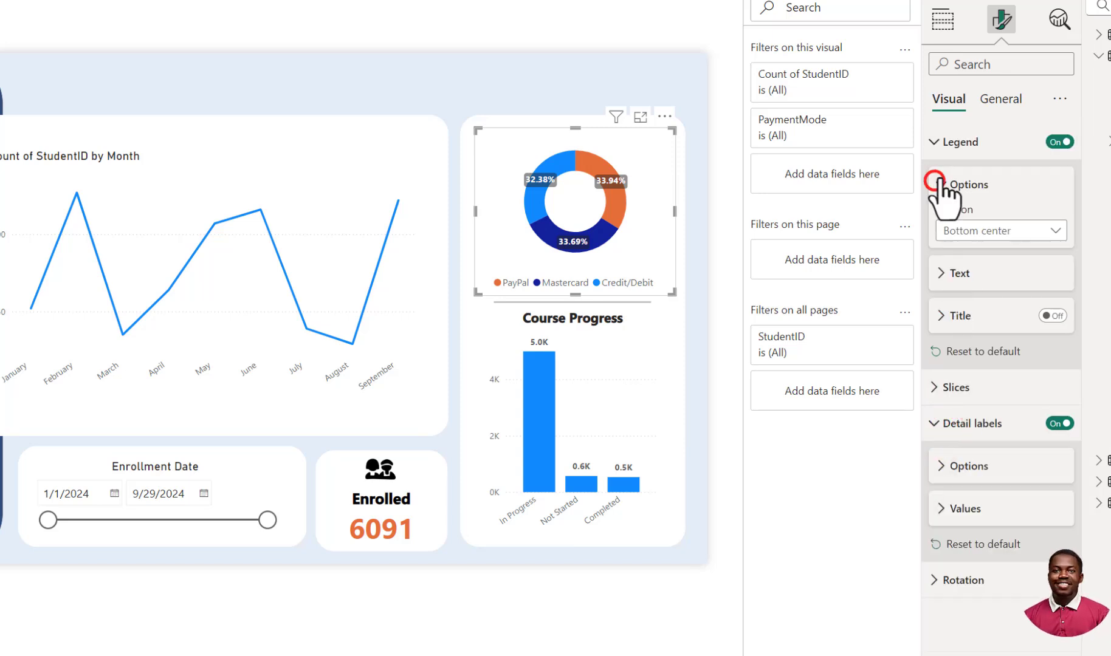
left_click(930, 140)
left_click(975, 99)
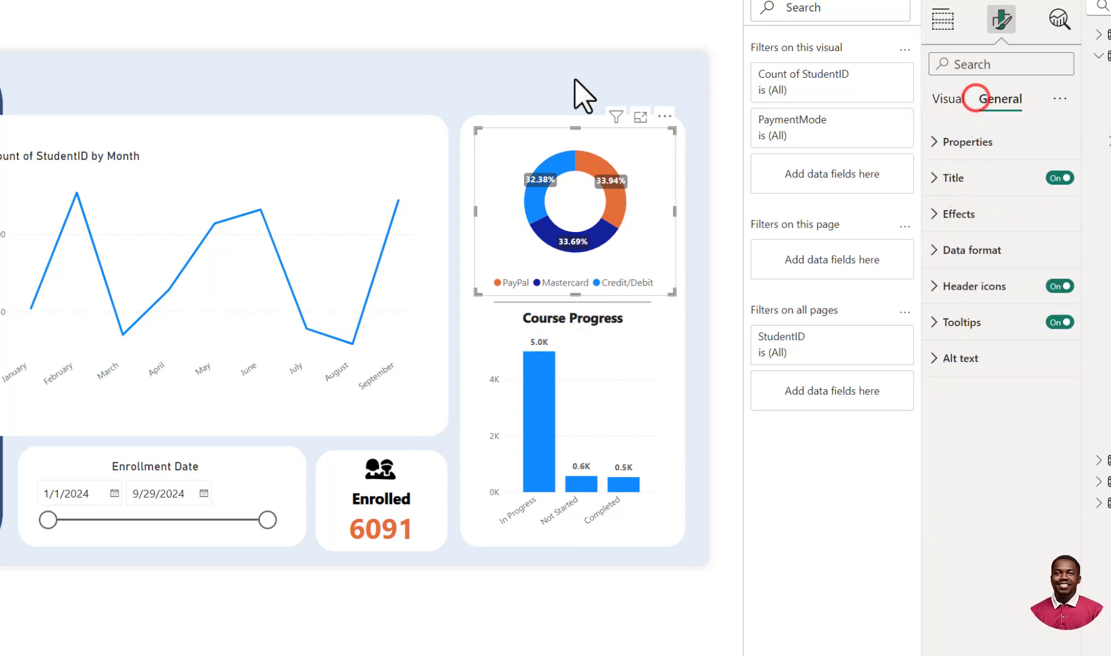
left_click(552, 24)
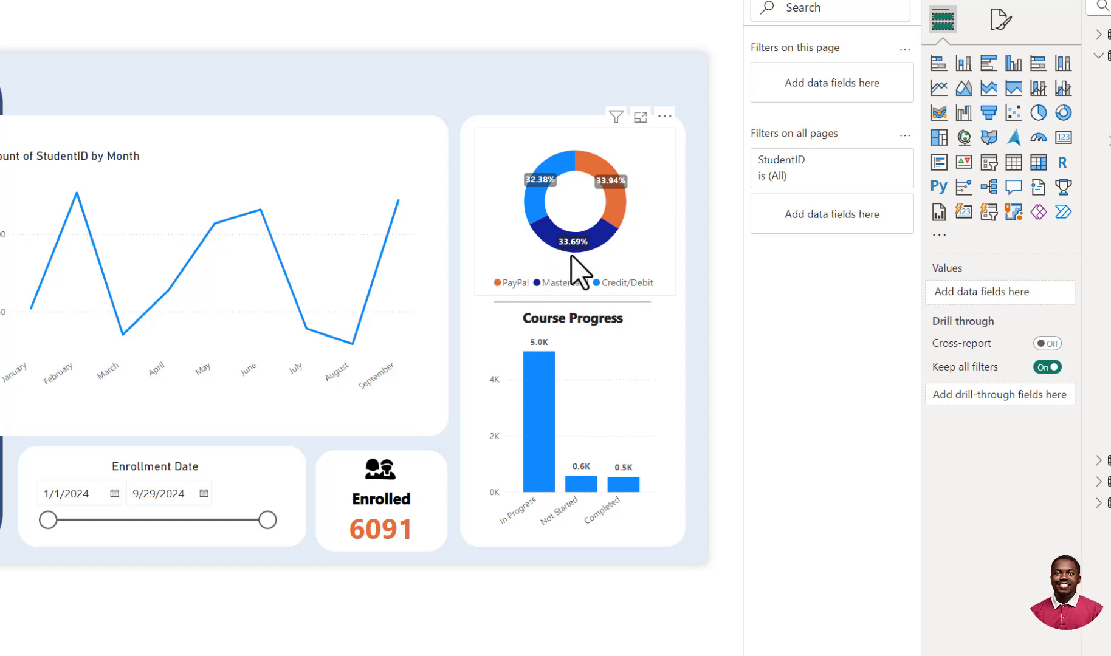
Step: Filter the dashboard by June from the monthly line chart, examine the payment mode, course progress and enrolled figures, and clear the selection
mouse_move(573, 246)
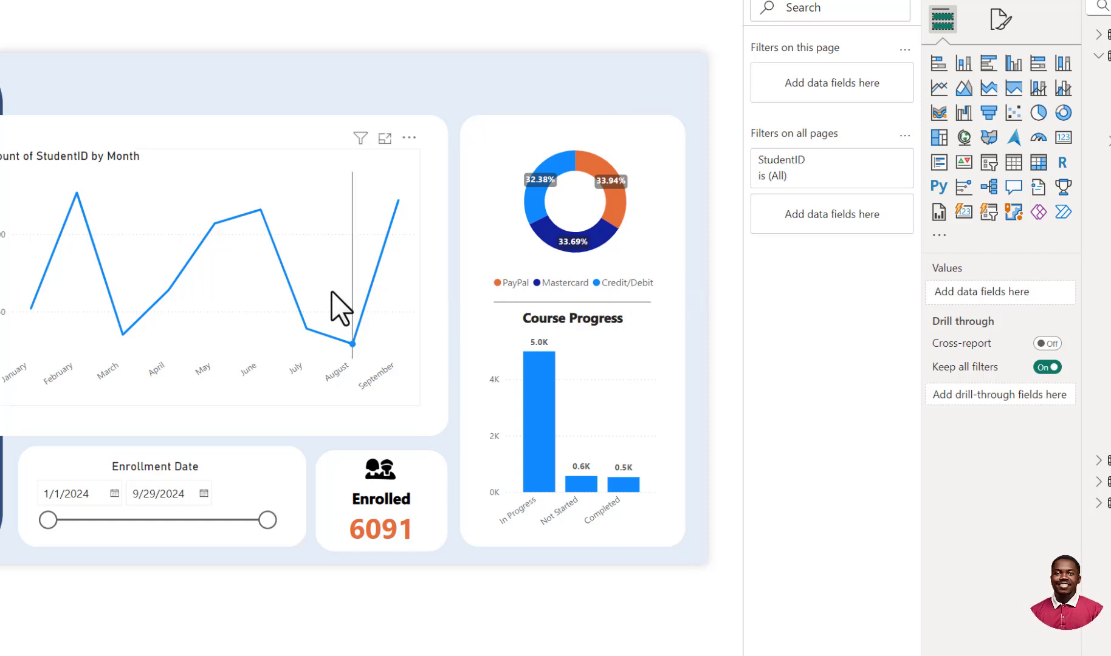
left_click(260, 210)
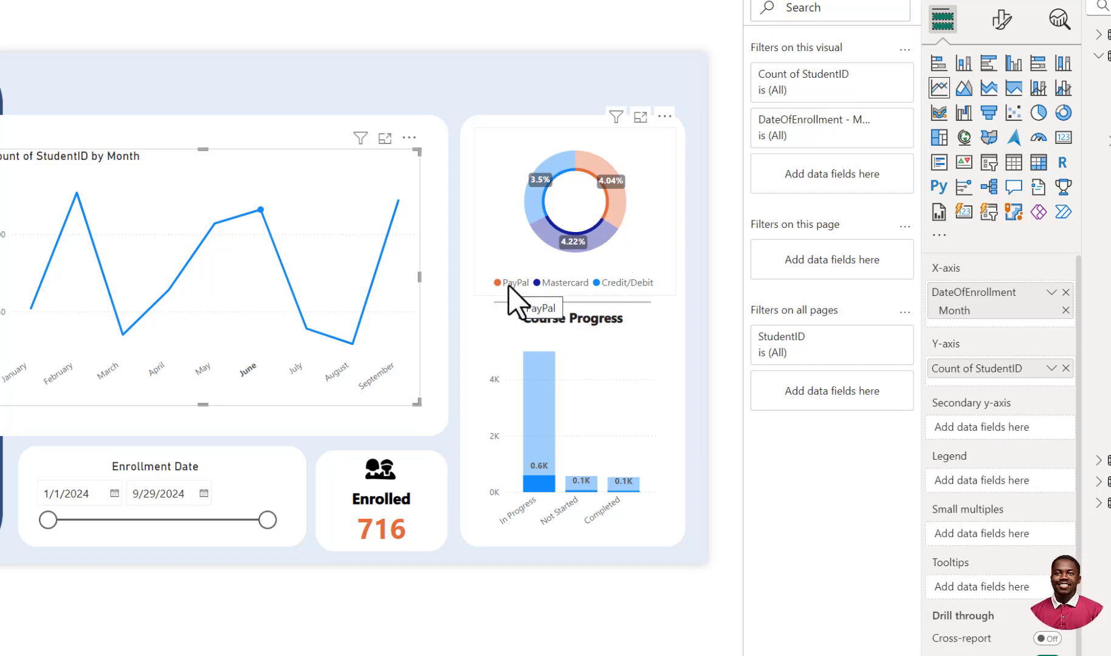
mouse_move(610, 205)
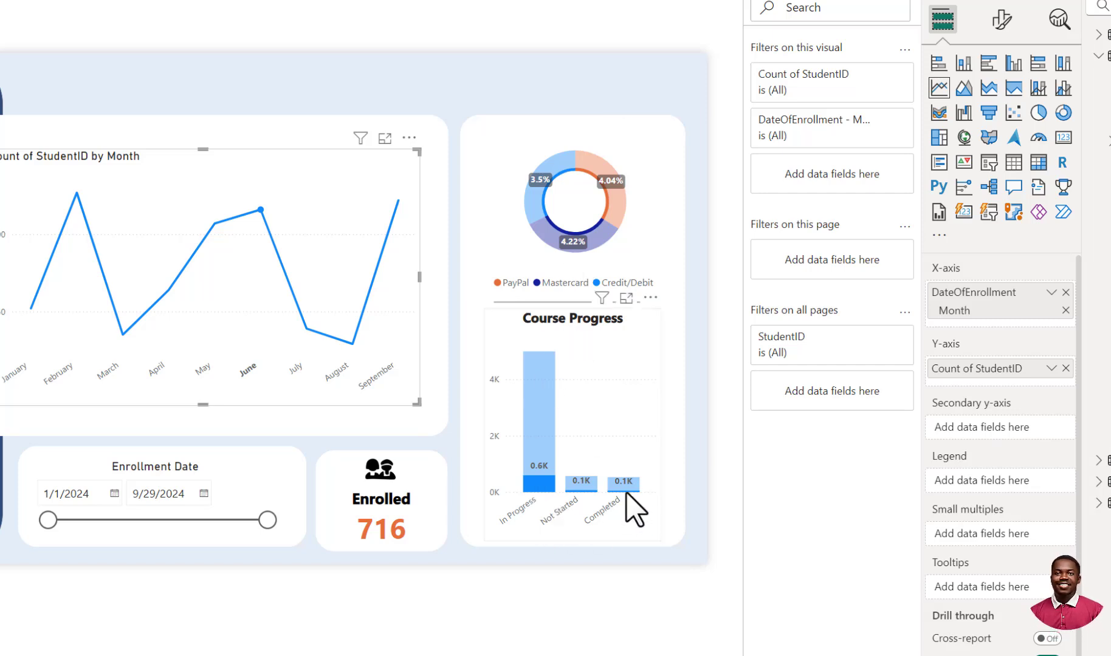
mouse_move(624, 484)
mouse_move(540, 490)
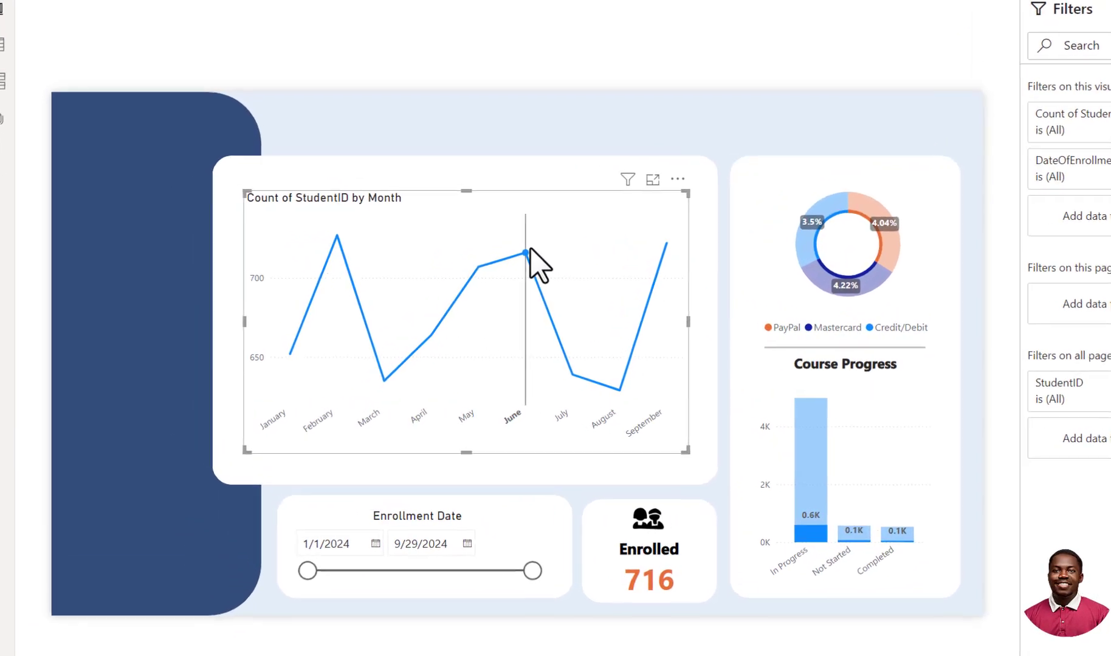
left_click(527, 252)
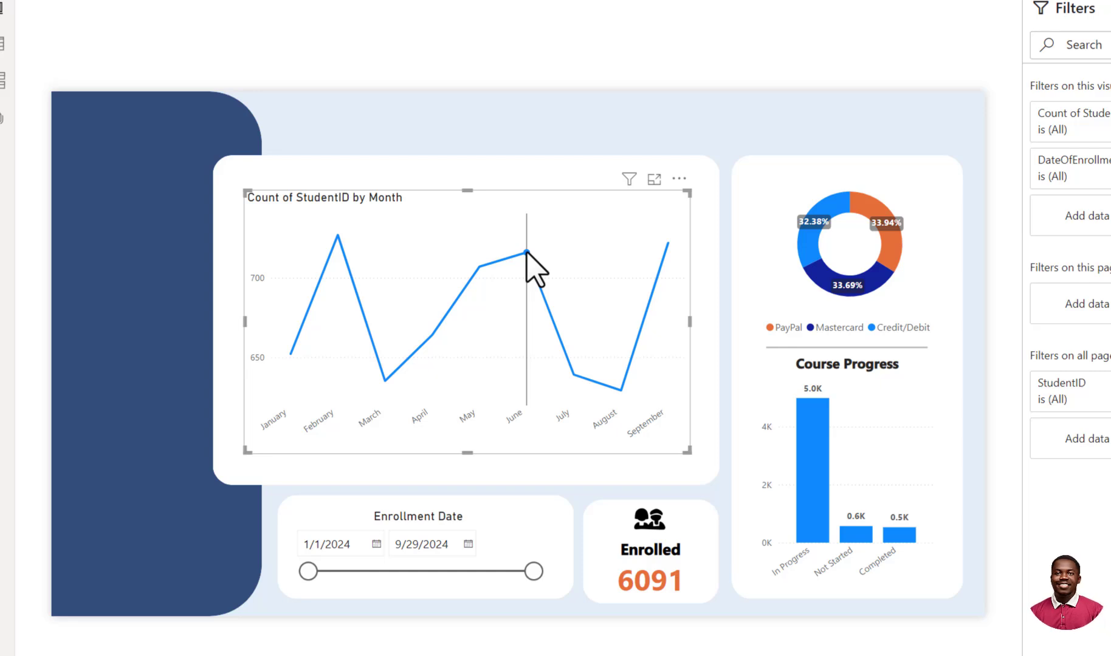
left_click(640, 44)
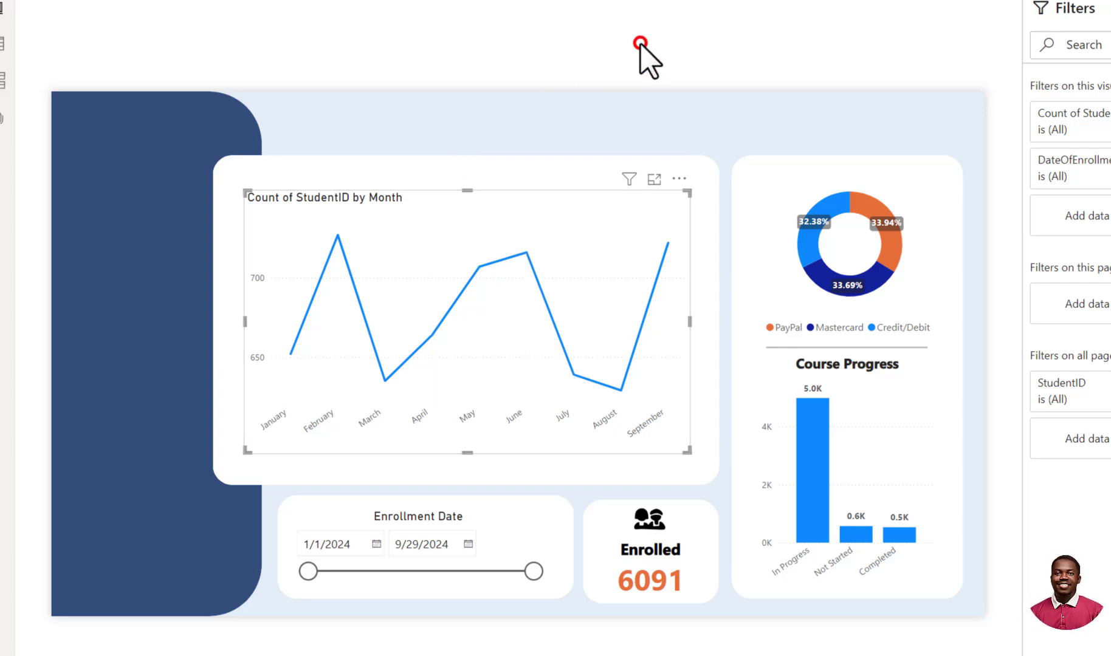